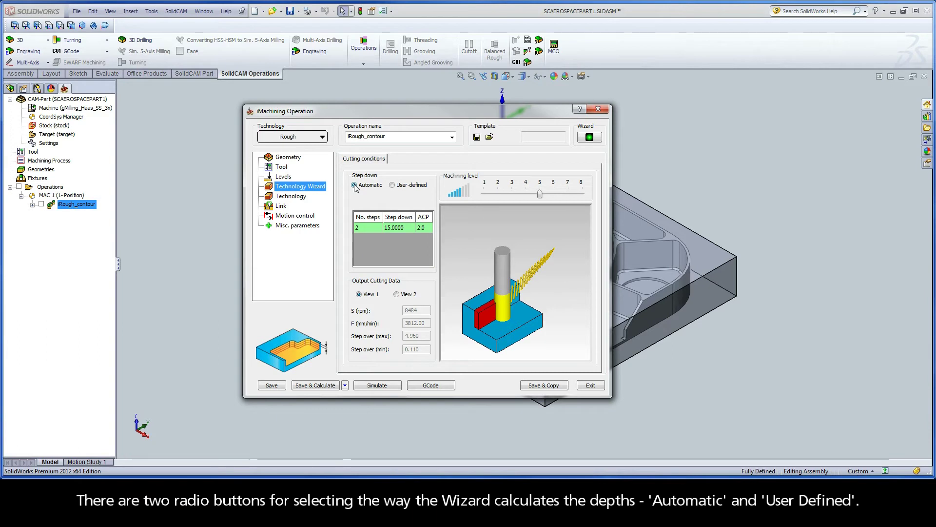
- Set the step down calculation of the iRough_contour operation to Automatic, and save and calculate the tool path
left_click(394, 186)
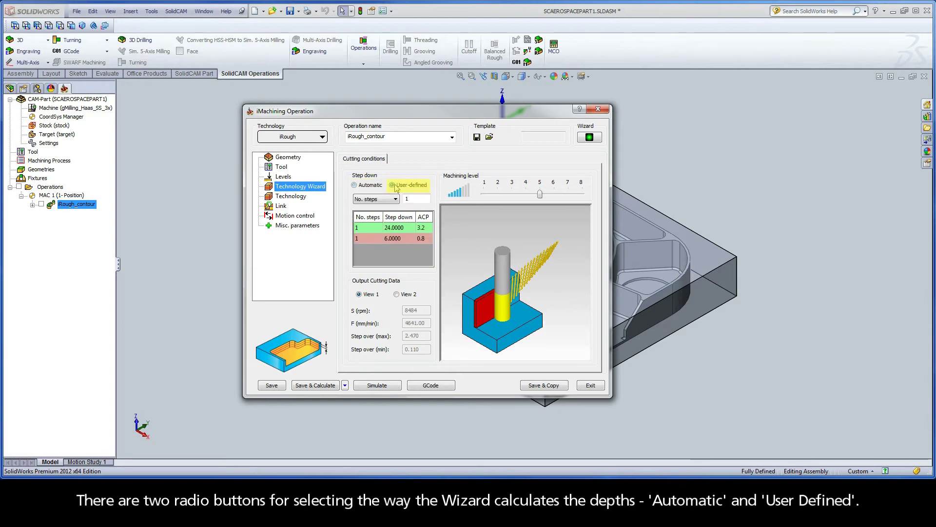
left_click(355, 186)
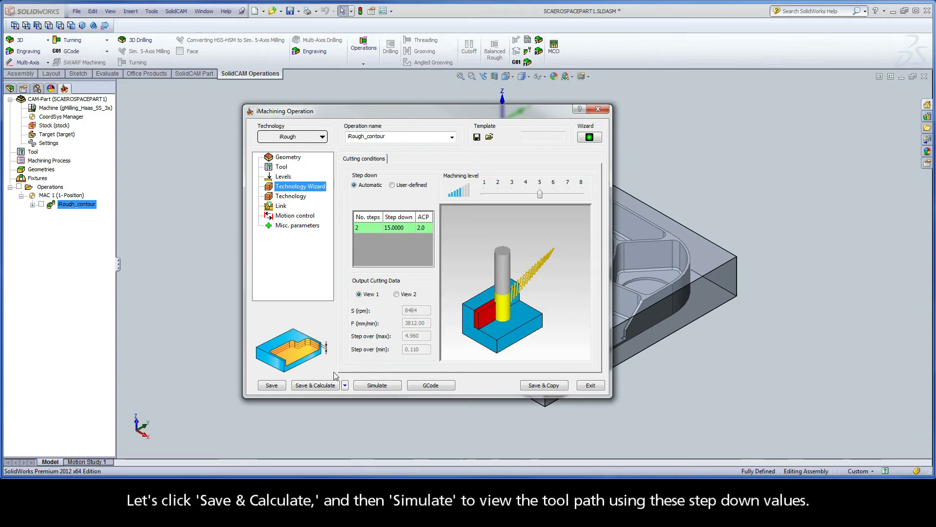
left_click(325, 385)
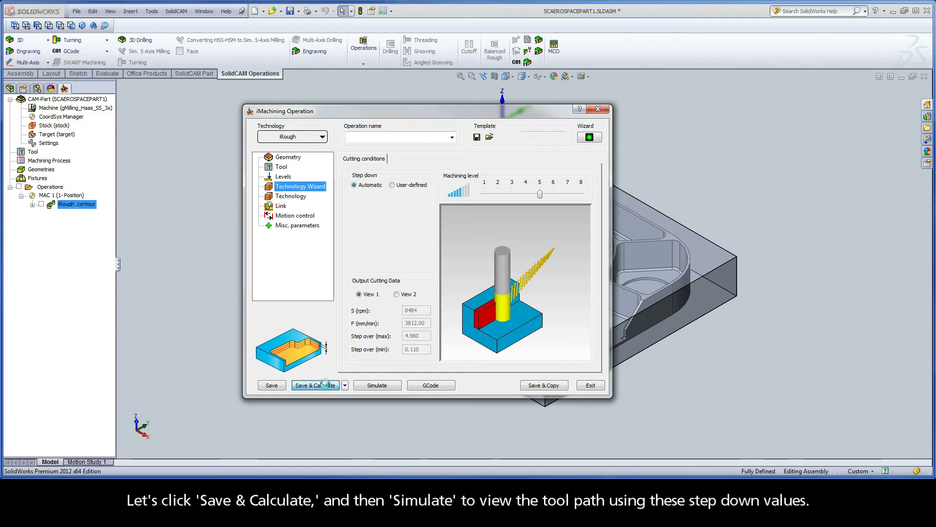
- Simulate the automatic step down tool path in Host CAD mode to view it as wireframe on the model
left_click(371, 385)
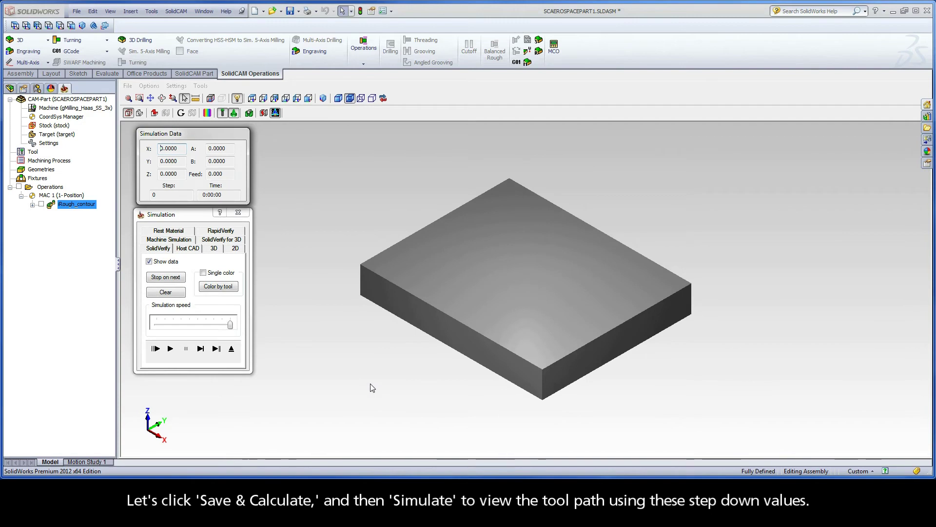
left_click(188, 248)
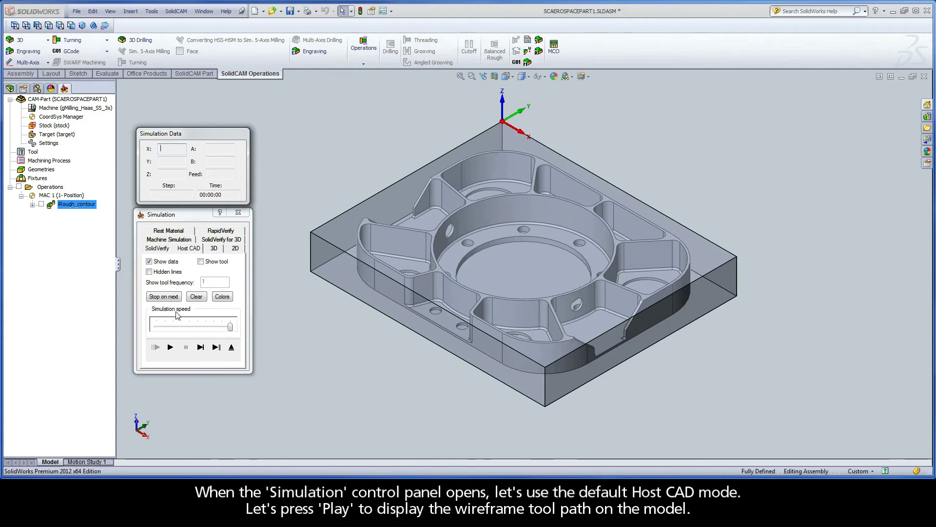
left_click(170, 348)
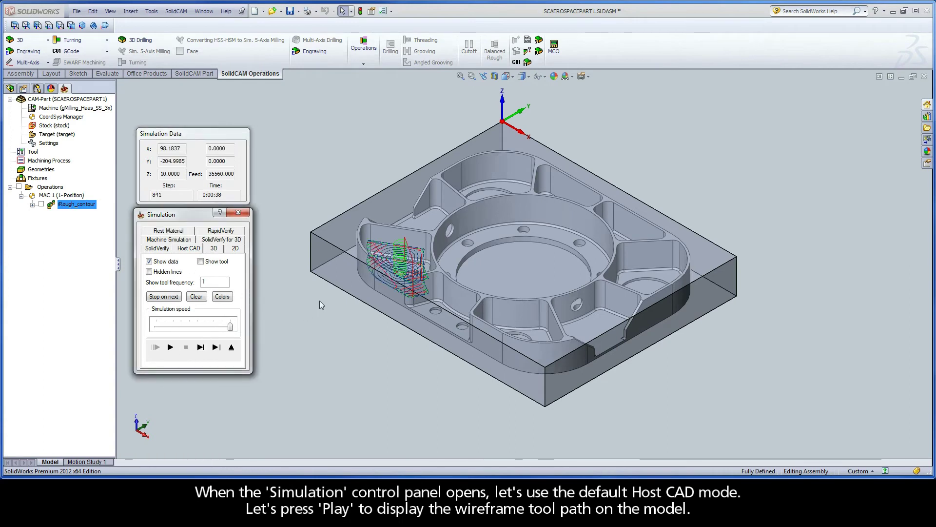
- Replay the pocket's tool path simulation at a slower speed to examine its step downs, and exit the simulation
scroll(416, 273, "down", 5)
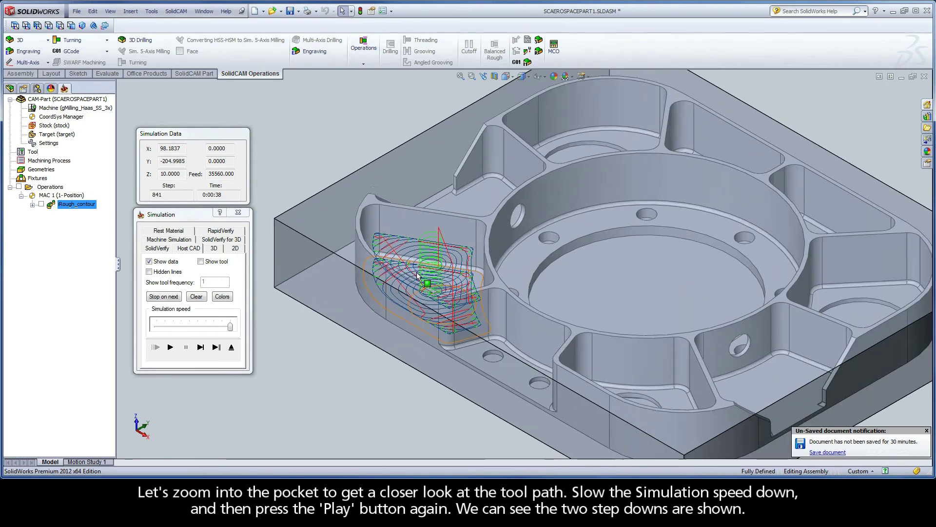
scroll(417, 275, "down", 3)
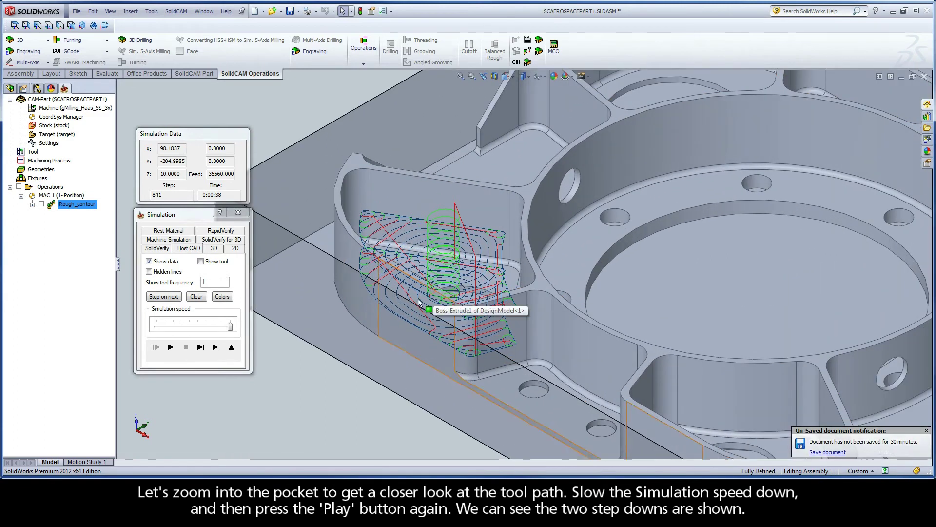
left_click_drag(230, 326, 204, 327)
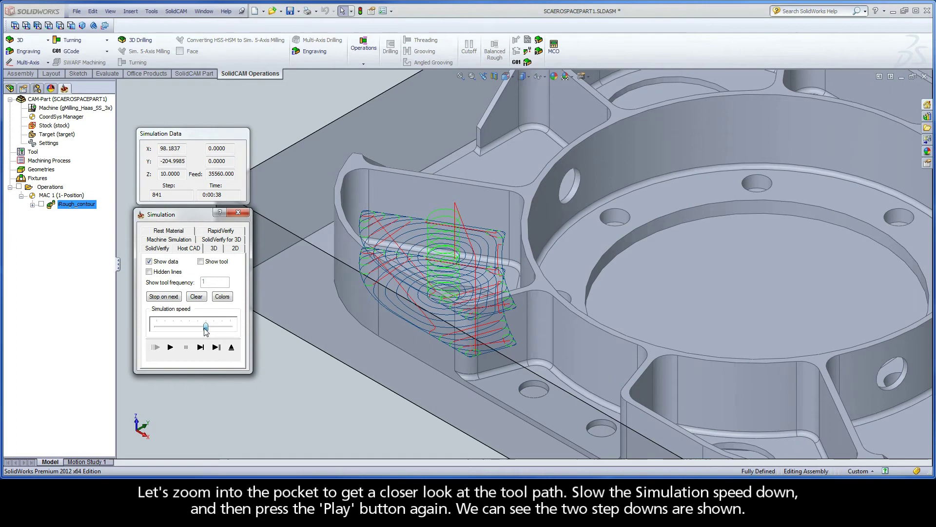
left_click(170, 347)
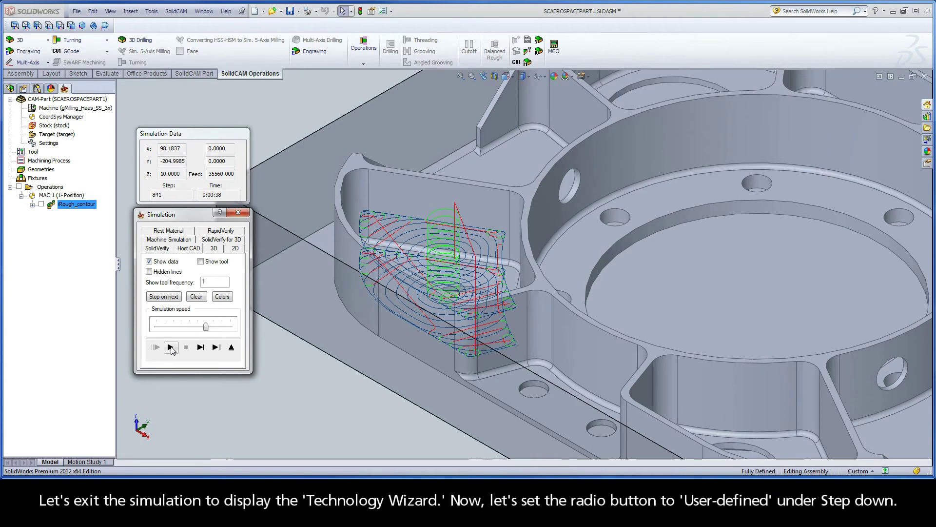
left_click(230, 348)
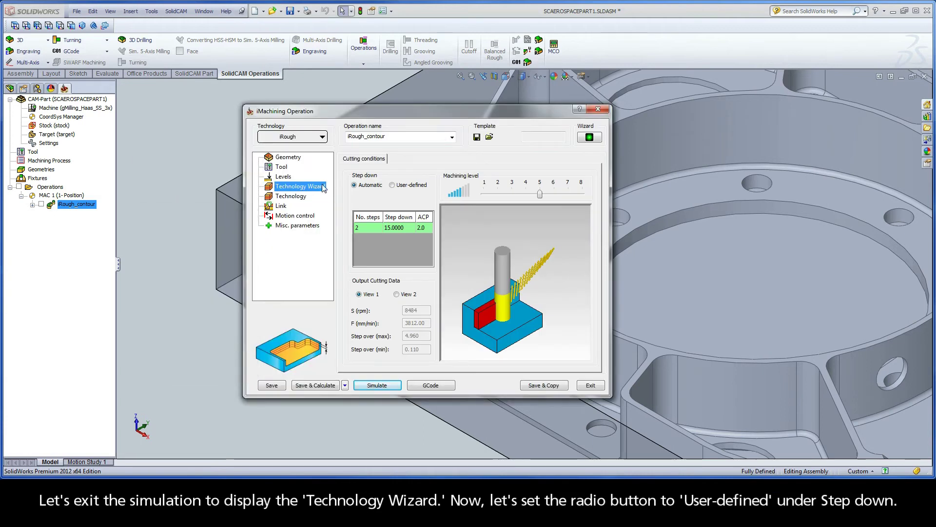
- Set the step down to User-defined by No. steps with a value of 4, and save and calculate the operation
left_click(392, 185)
left_click(393, 185)
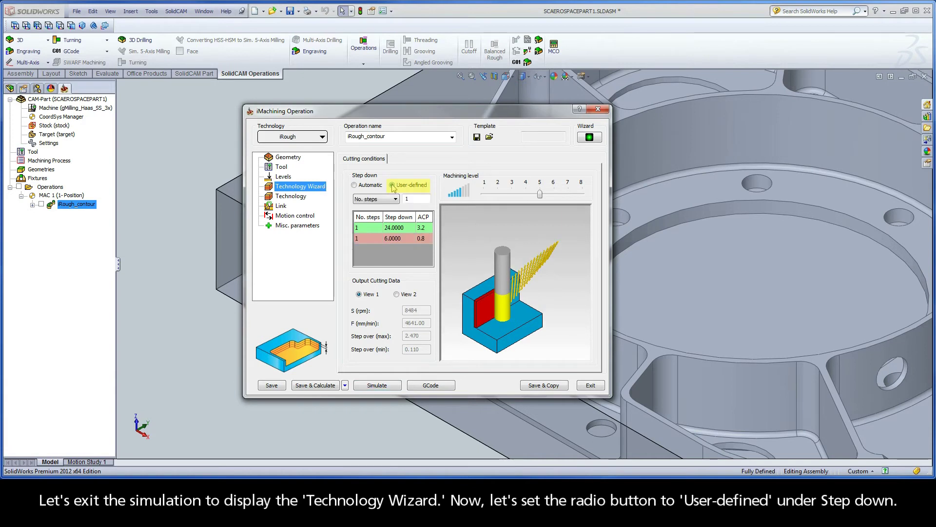
left_click(390, 200)
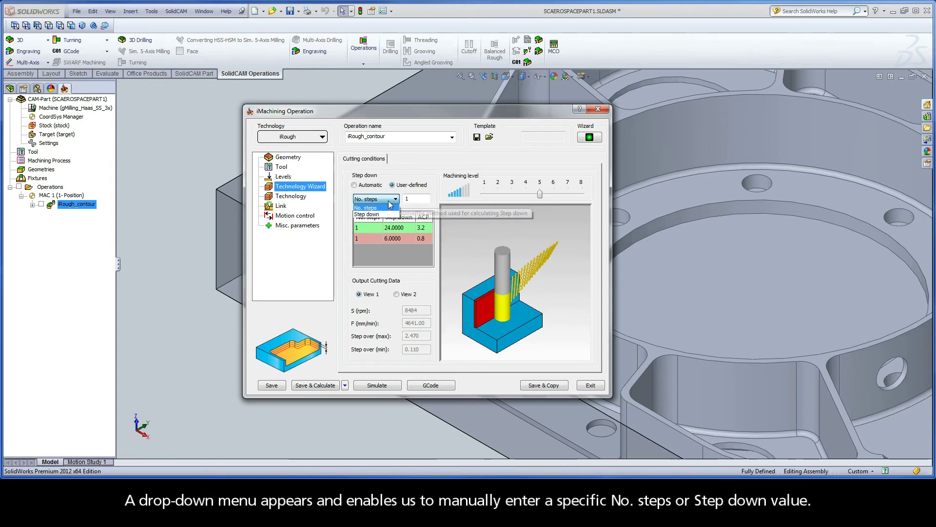
left_click(390, 199)
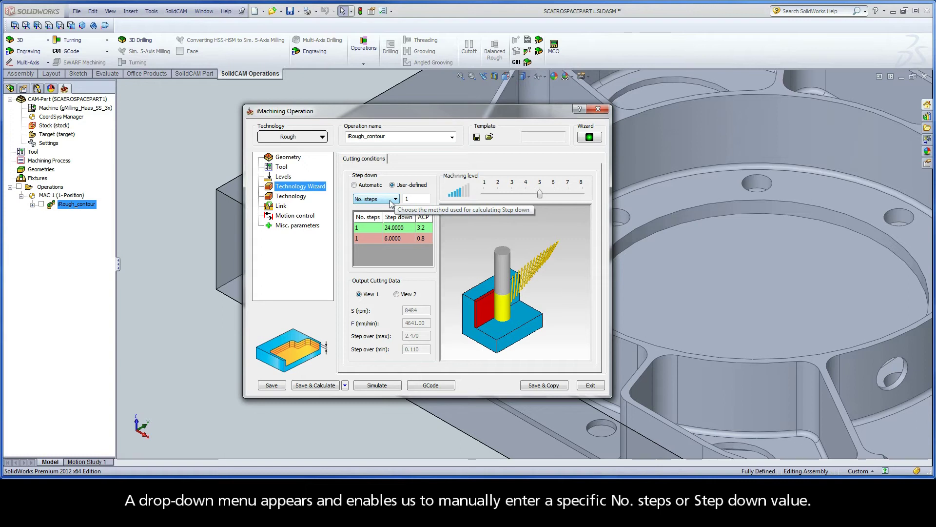
double_click(407, 198)
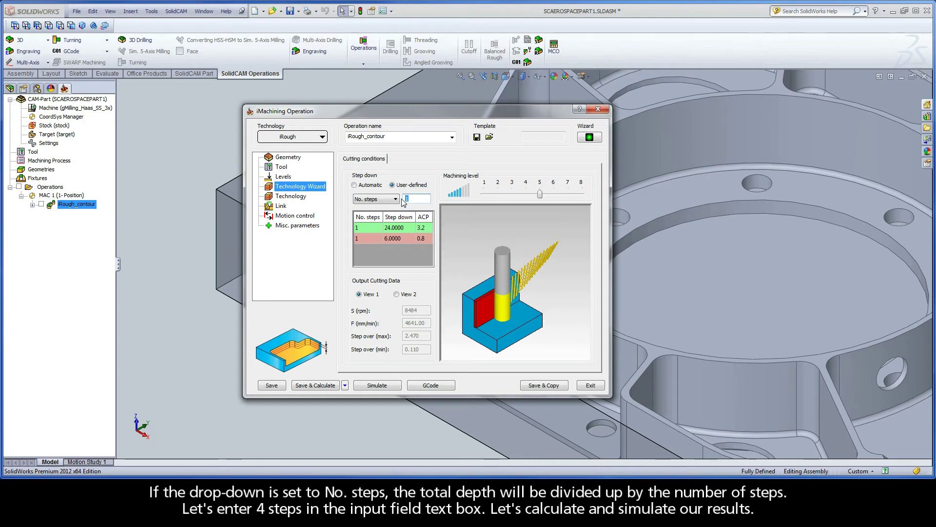
type("4")
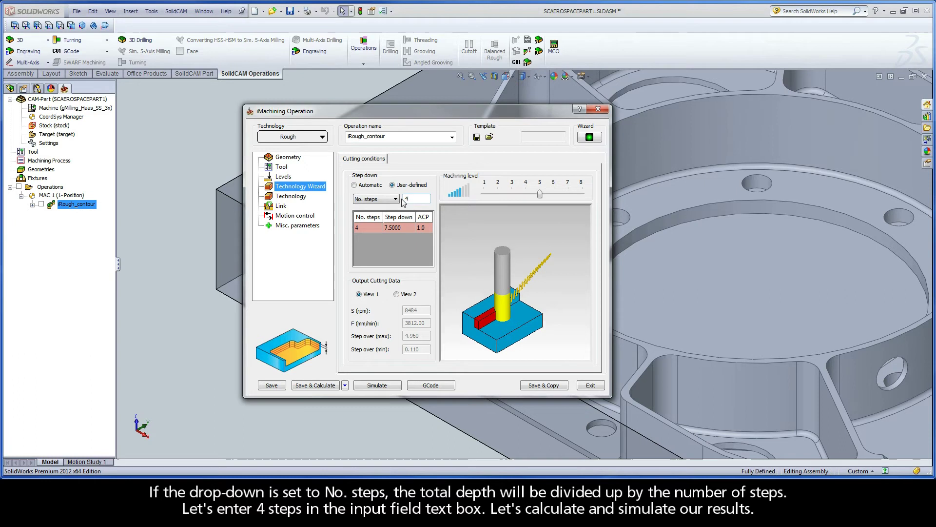
left_click(316, 385)
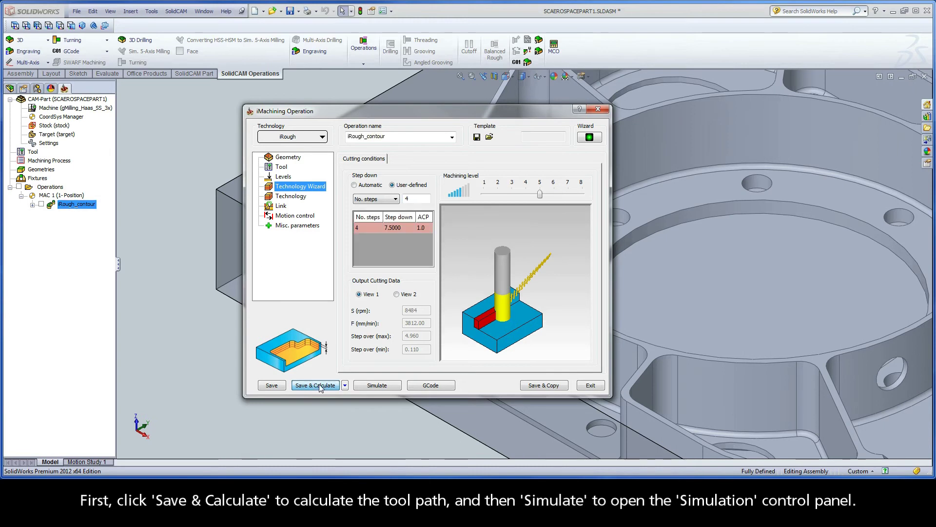
- Simulate the tool path based on 4 steps at reduced speed in Host CAD mode, and exit the simulation
left_click(377, 385)
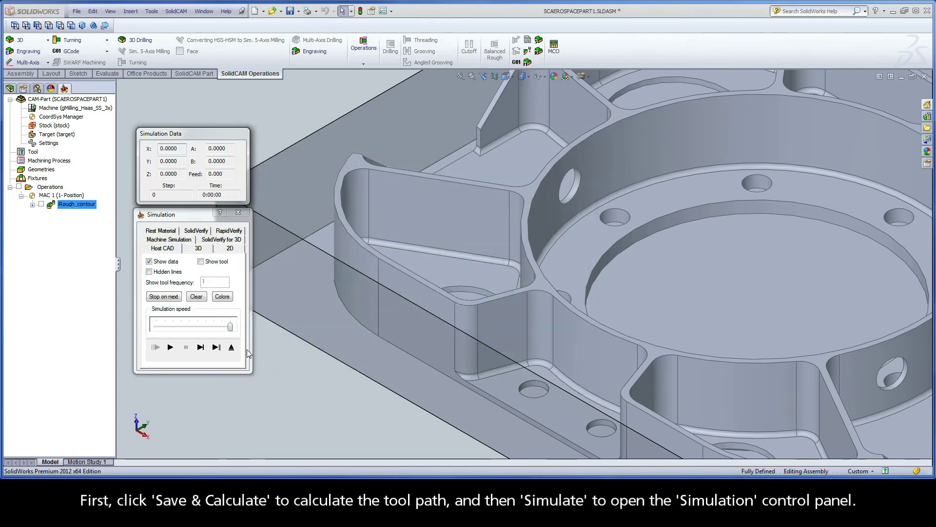
left_click_drag(230, 327, 206, 328)
left_click(171, 347)
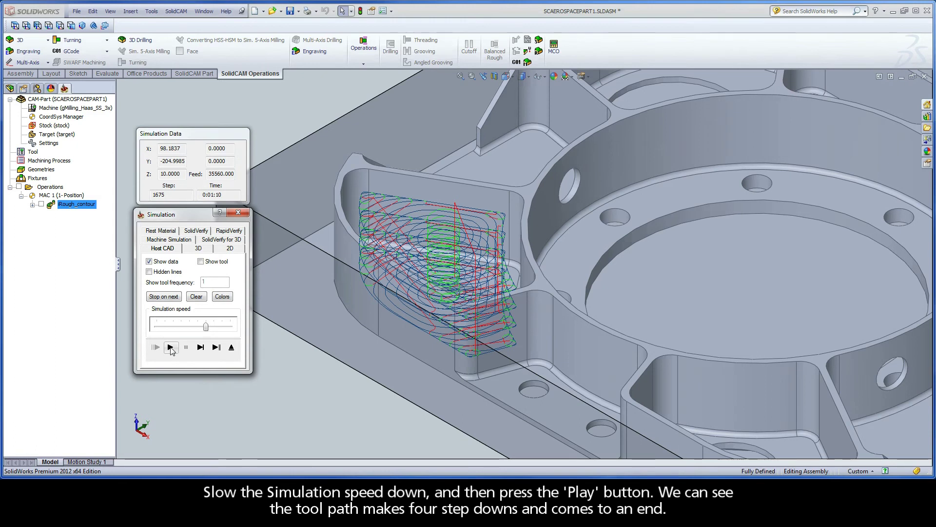
left_click(230, 347)
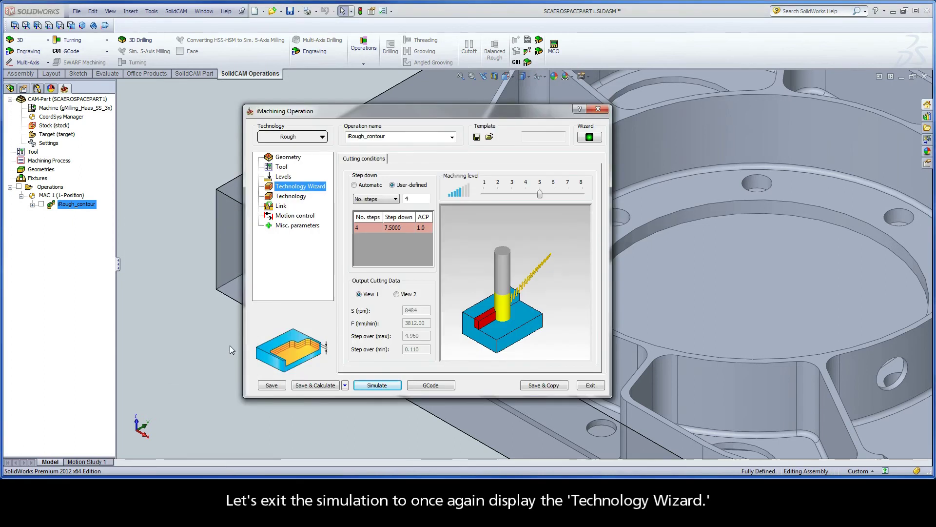
- Change the user-defined method to Step down with a depth of 3 mm, and save and calculate the operation
left_click(375, 201)
left_click(382, 215)
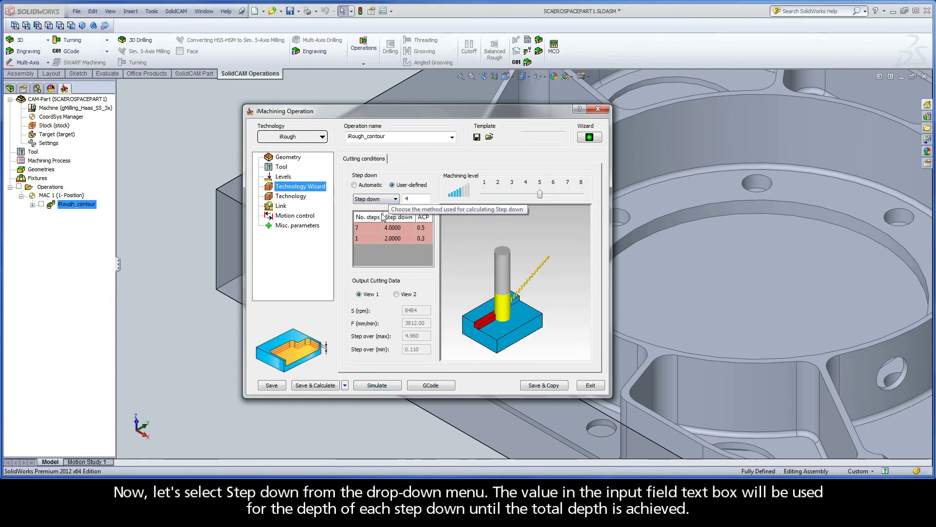
double_click(411, 199)
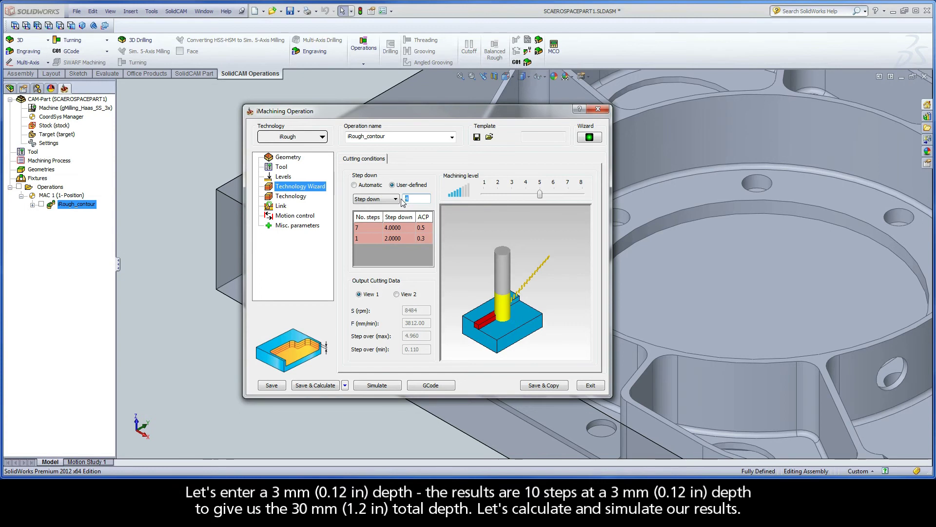
type("3")
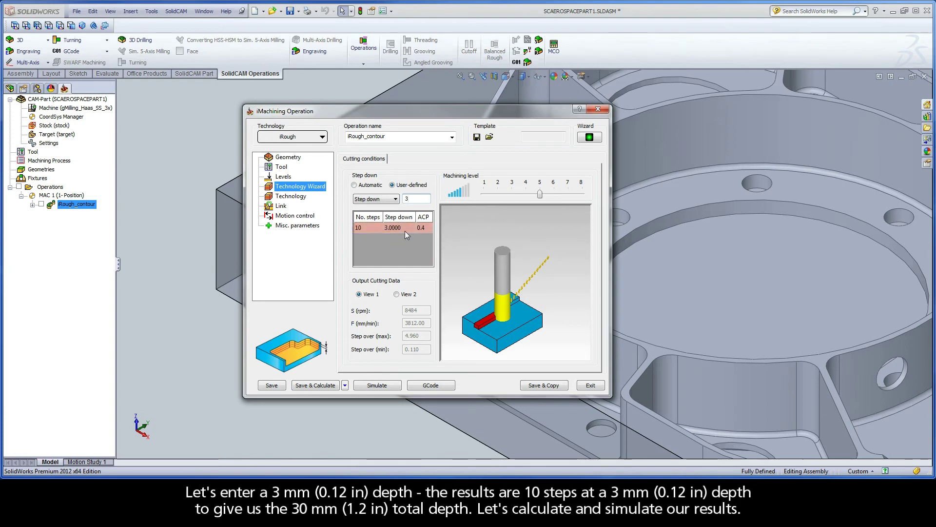
left_click(312, 385)
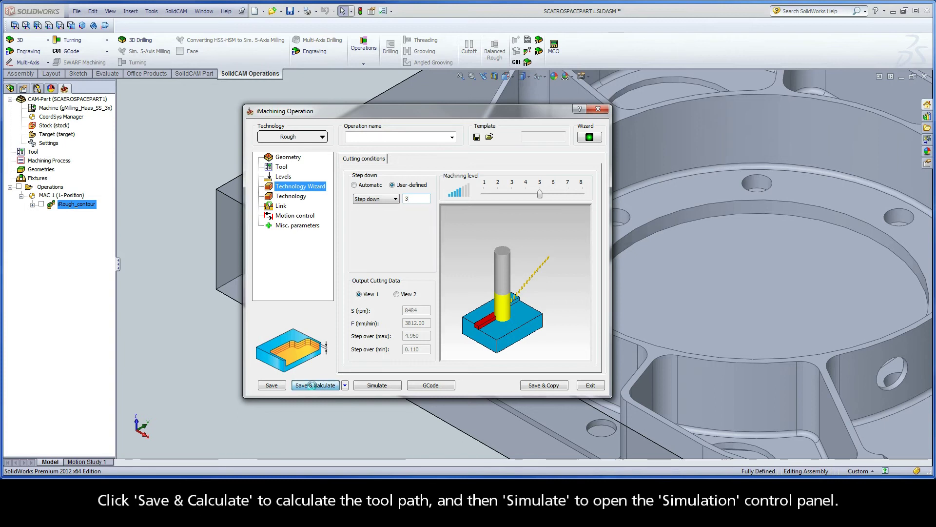
- Simulate the tool path with the 3 mm step down at reduced speed, and exit the simulation
left_click(375, 385)
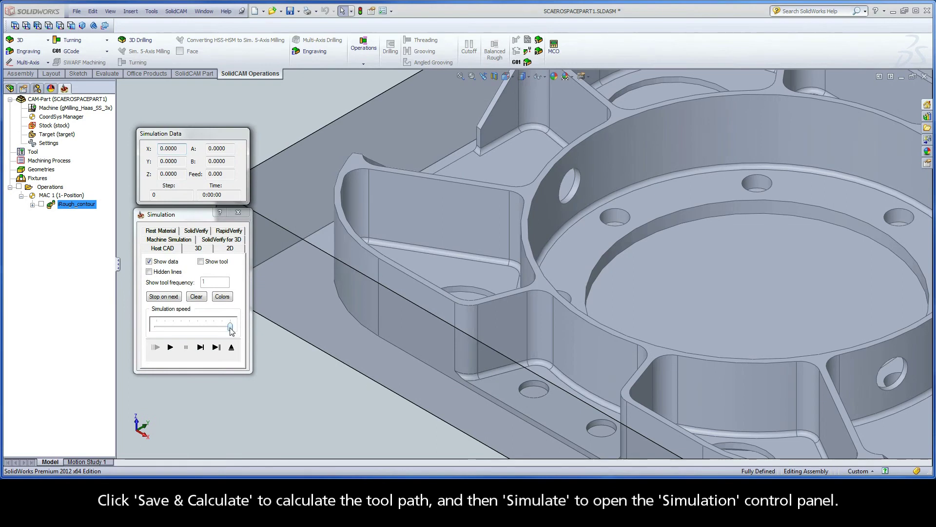
left_click_drag(230, 329, 206, 329)
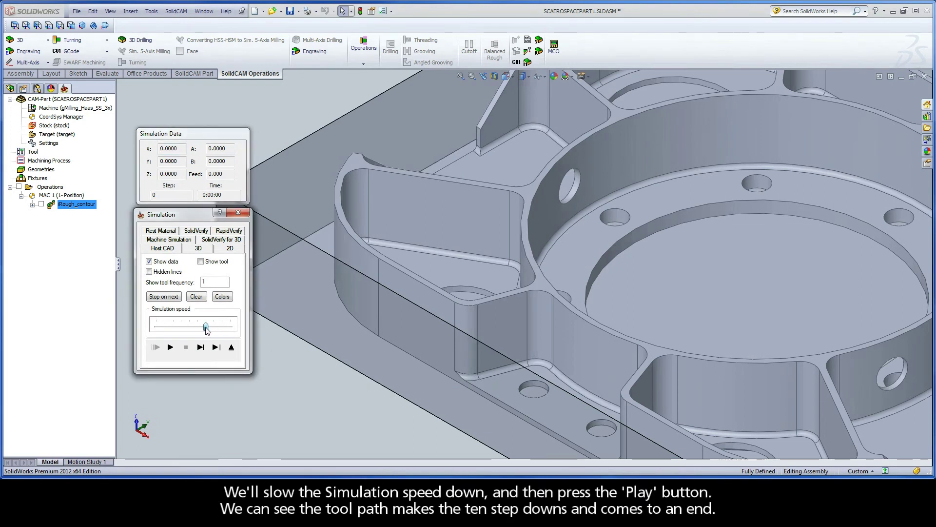
left_click(170, 348)
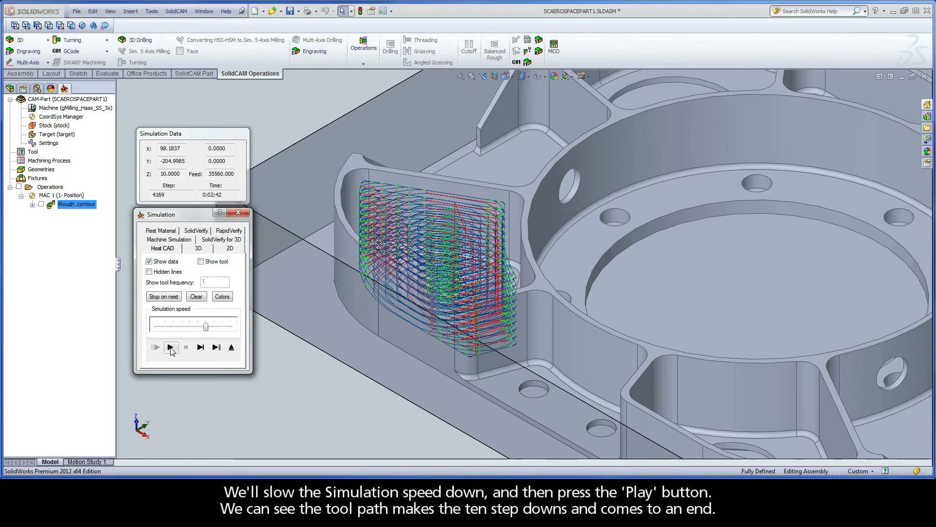
left_click(231, 347)
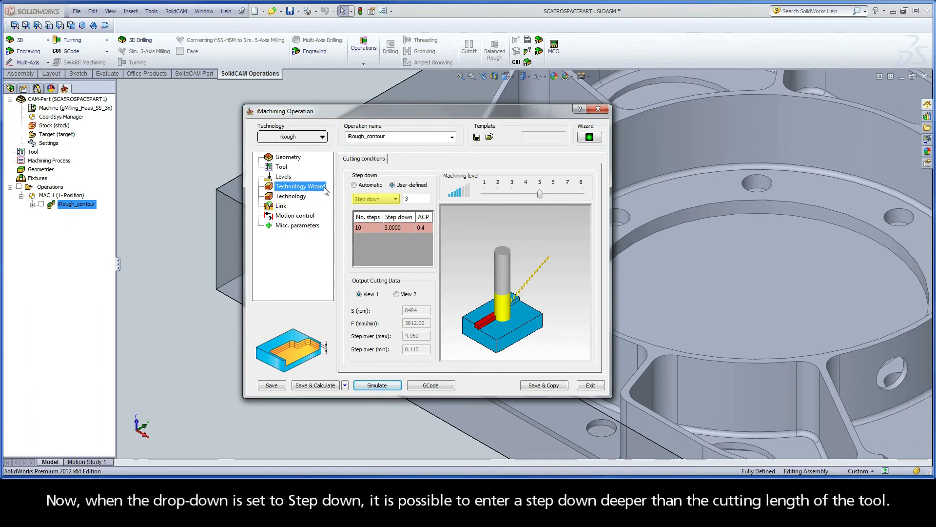
- Set the user-defined step down depth to 30 mm, the full pocket depth, and save and calculate the operation
double_click(406, 198)
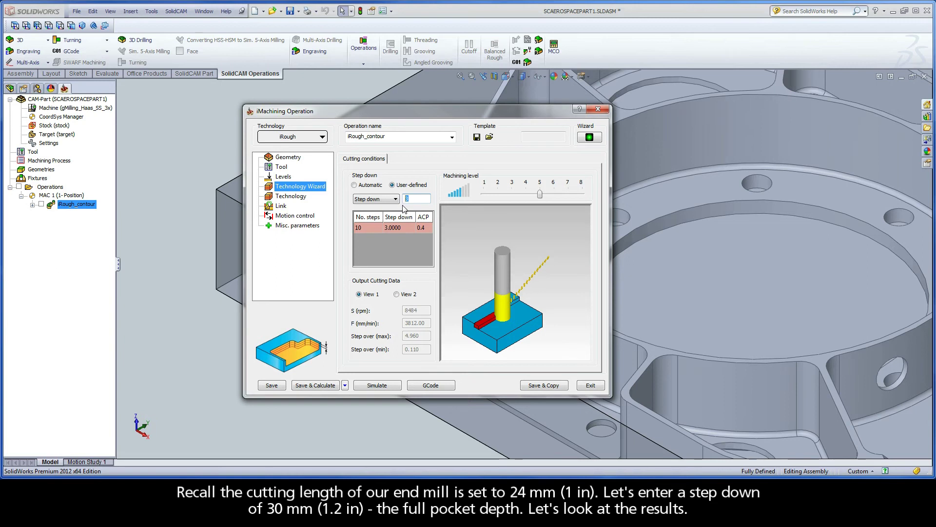
type("30")
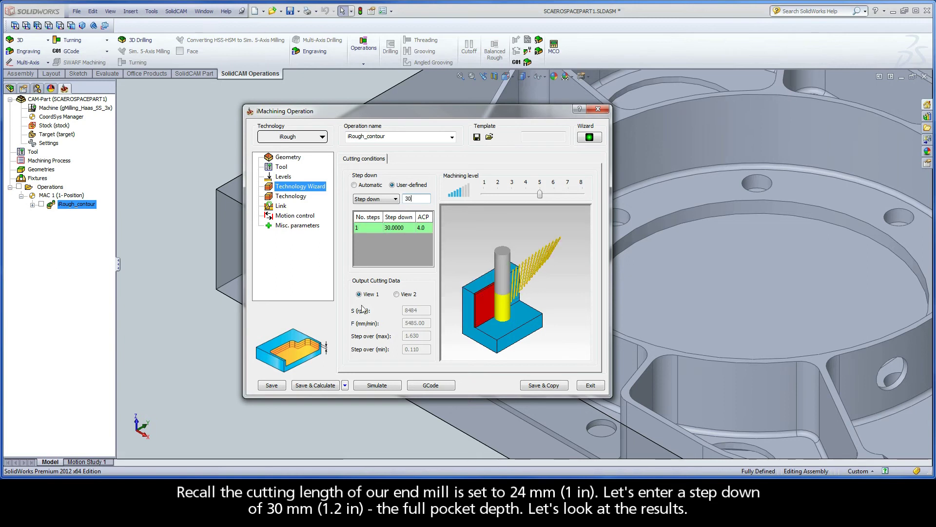
left_click(314, 386)
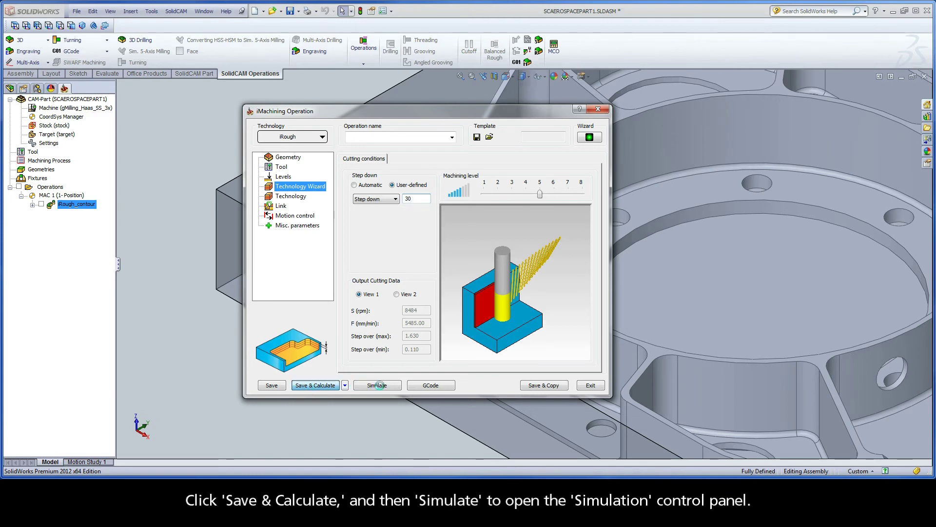
- Simulate the tool path with the 30 mm step down at reduced speed, and exit the simulation
left_click(379, 385)
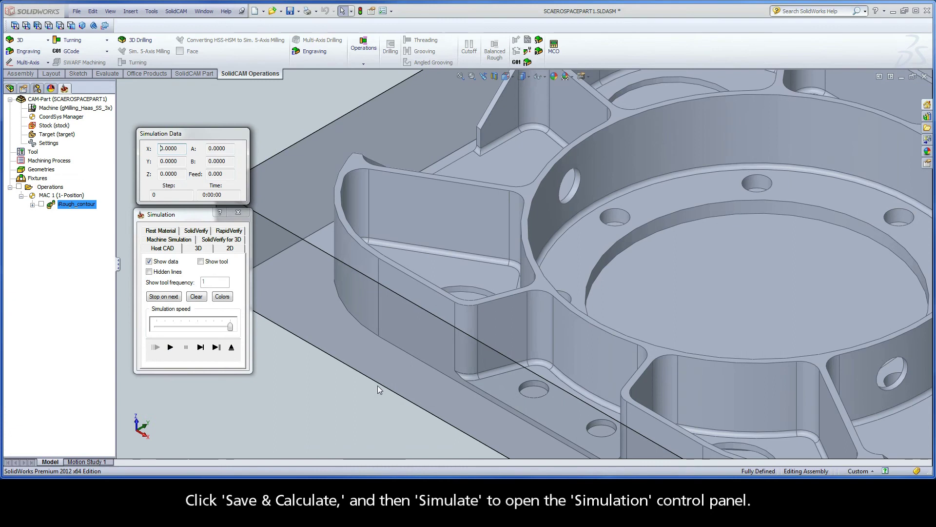
left_click_drag(231, 330, 205, 328)
left_click(170, 347)
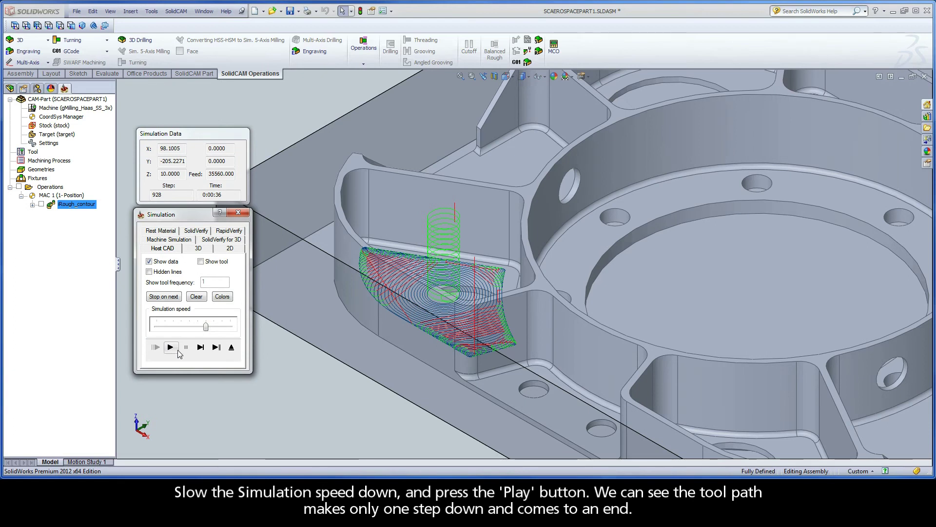
left_click(230, 347)
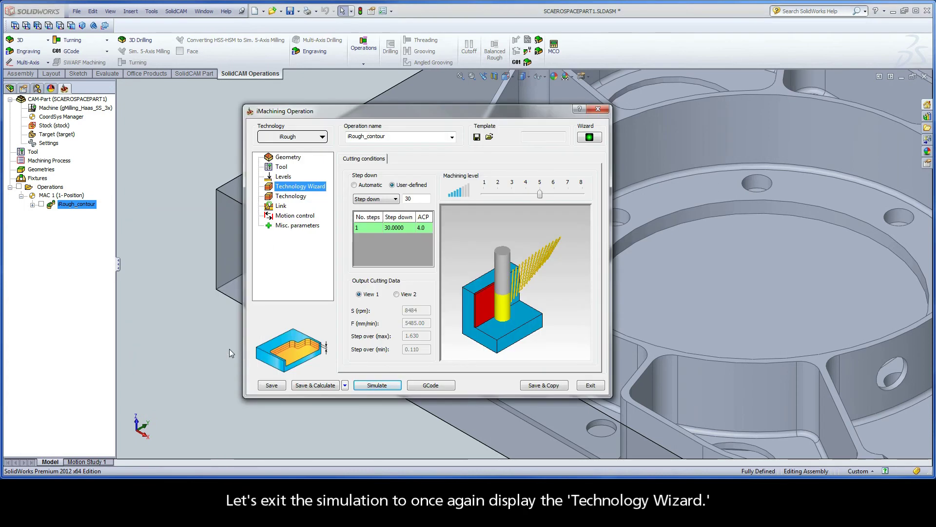
- Change the user-defined step down method to No. steps with 1 step, and save and calculate the operation
left_click(370, 199)
left_click(382, 210)
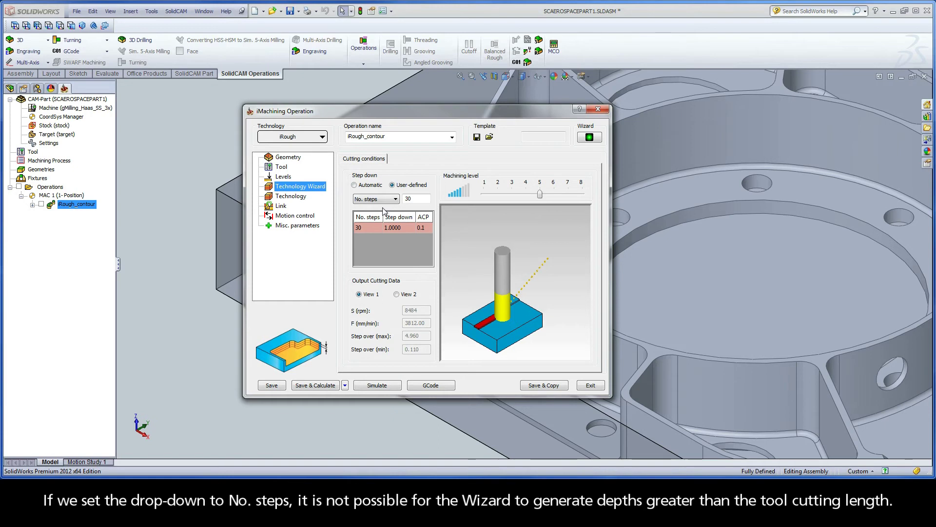
double_click(408, 198)
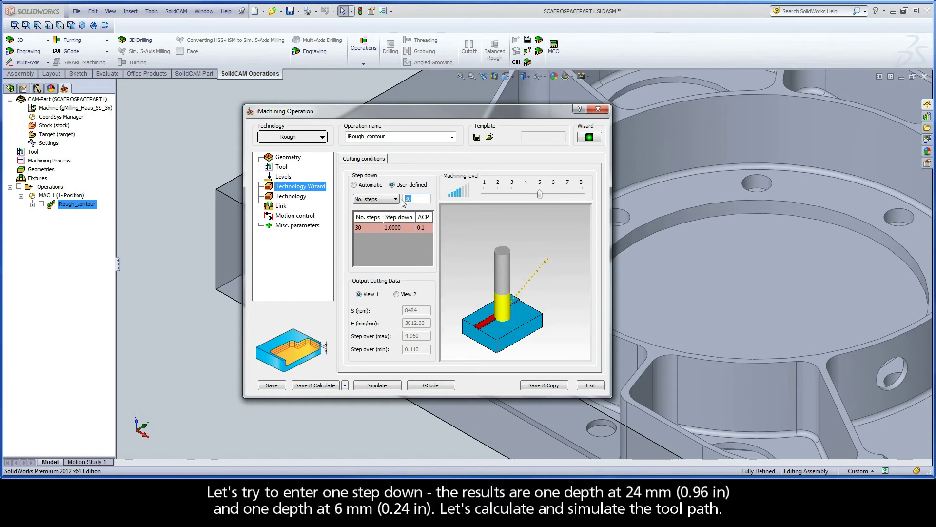
type("1")
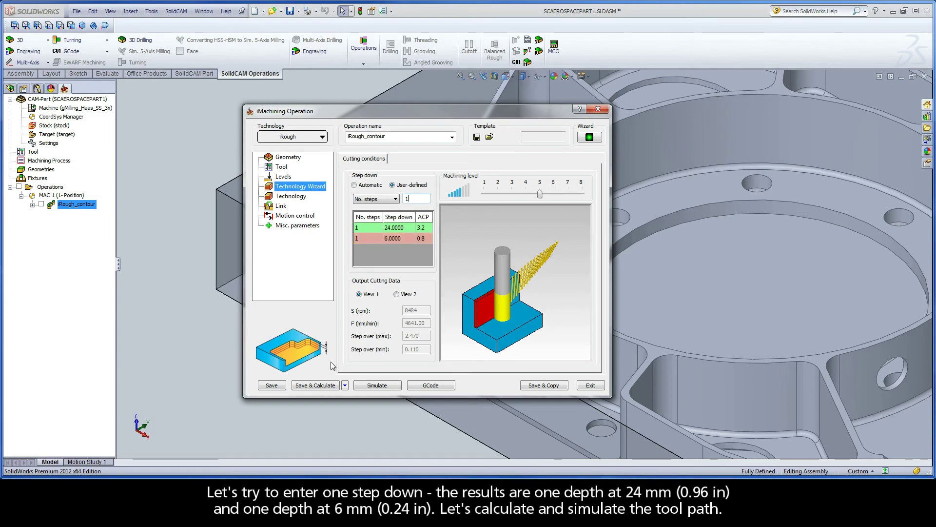
left_click(319, 385)
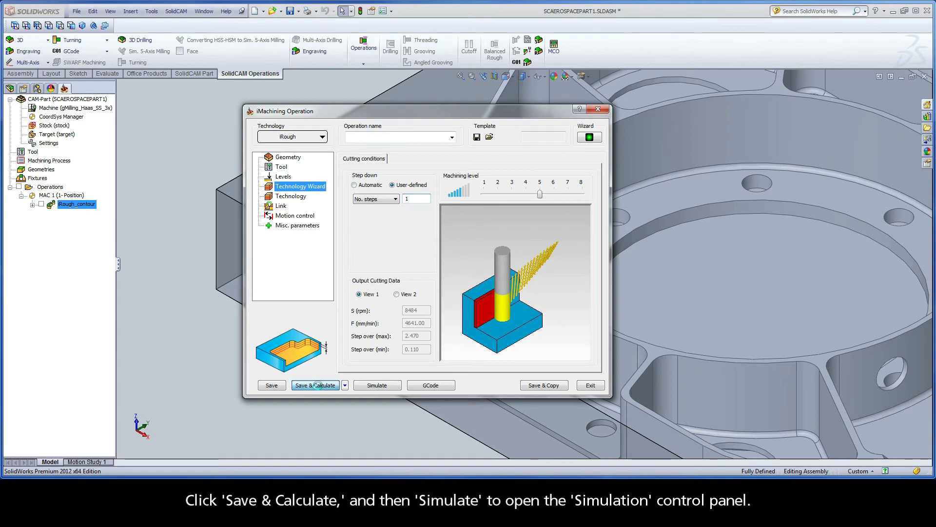
- Simulate the tool path for the single user-defined step at reduced speed, and exit the simulation
left_click(376, 386)
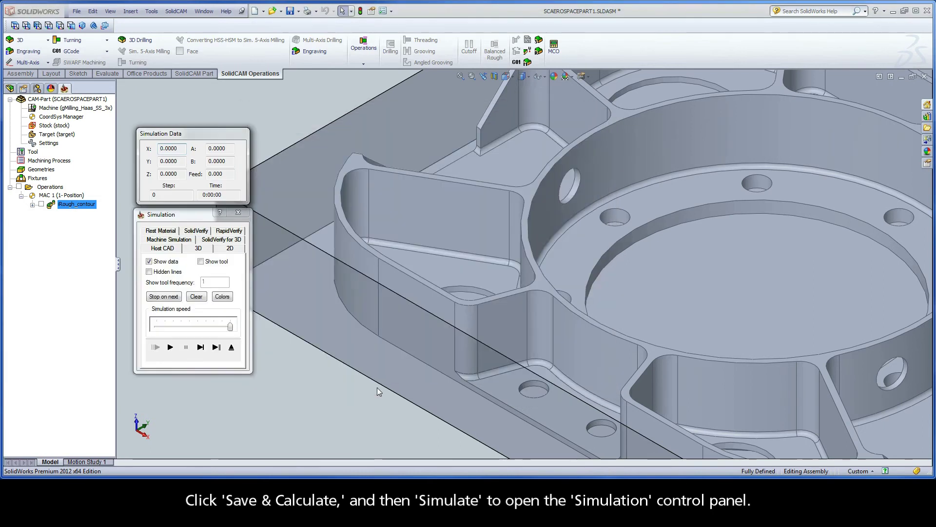
left_click_drag(230, 326, 207, 325)
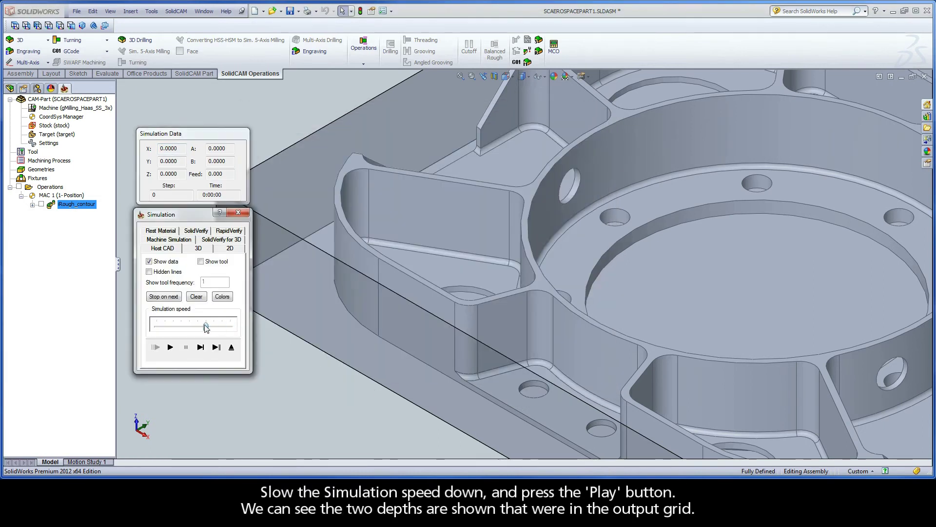
left_click(170, 348)
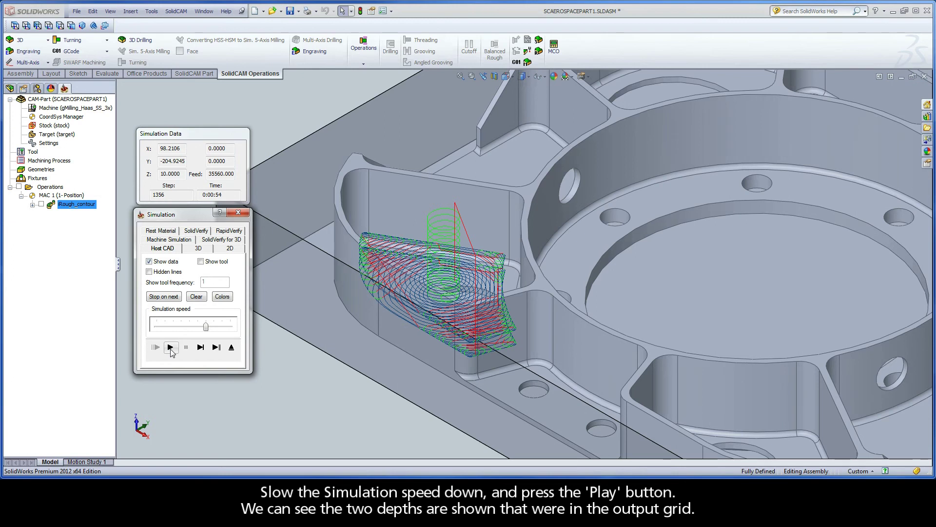
left_click(231, 347)
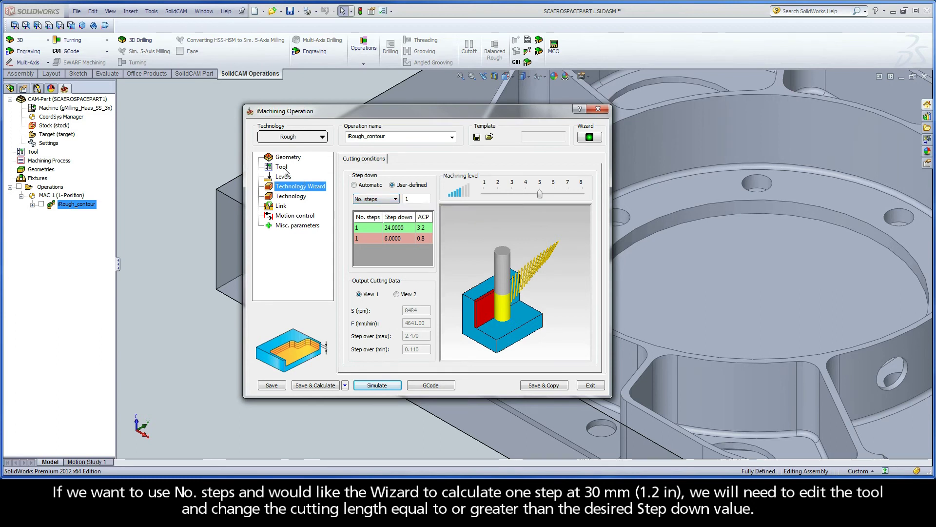
- Set the end mill's cutting length to 30 mm, and recheck the Technology Wizard with user-defined No. steps at 1
left_click(283, 167)
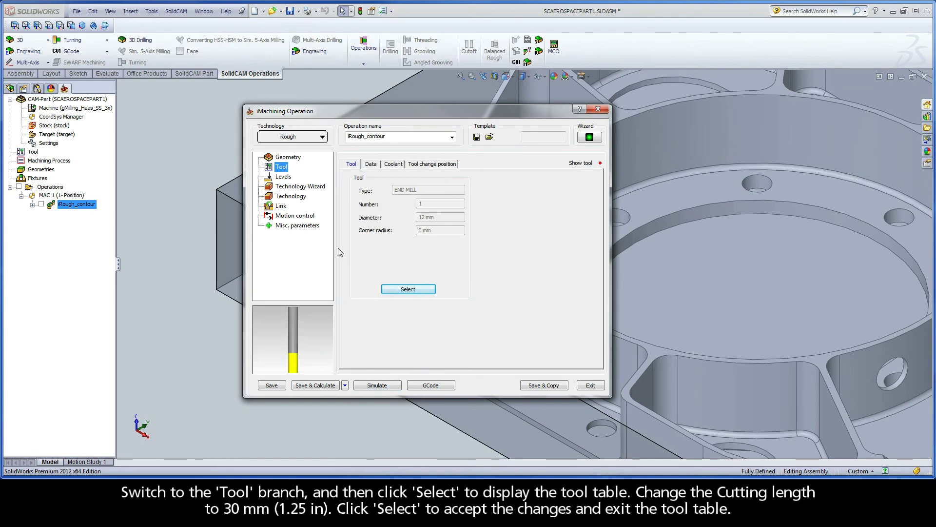
left_click(401, 293)
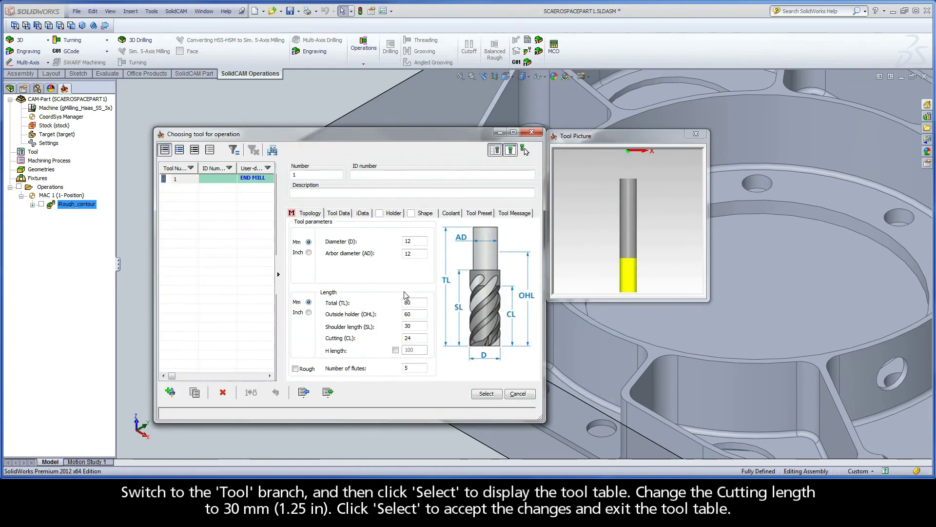
double_click(408, 338)
type("30")
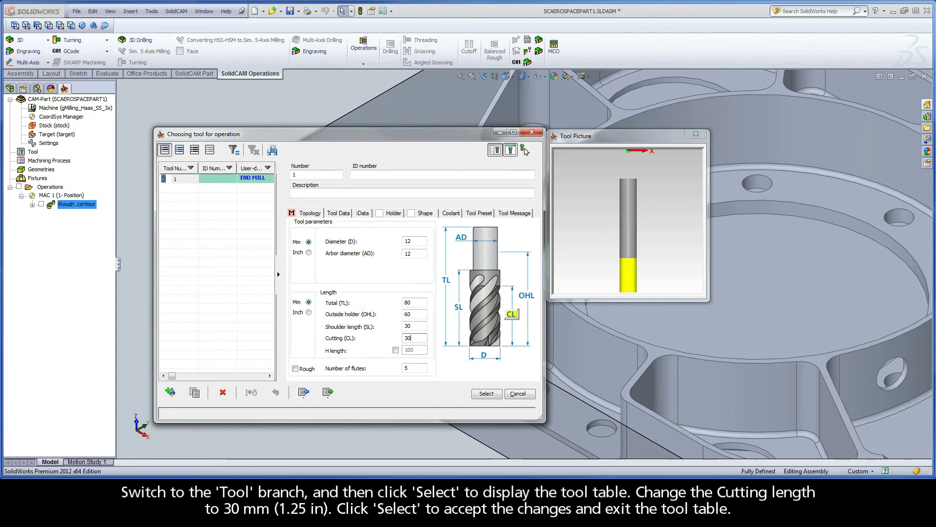
left_click(485, 393)
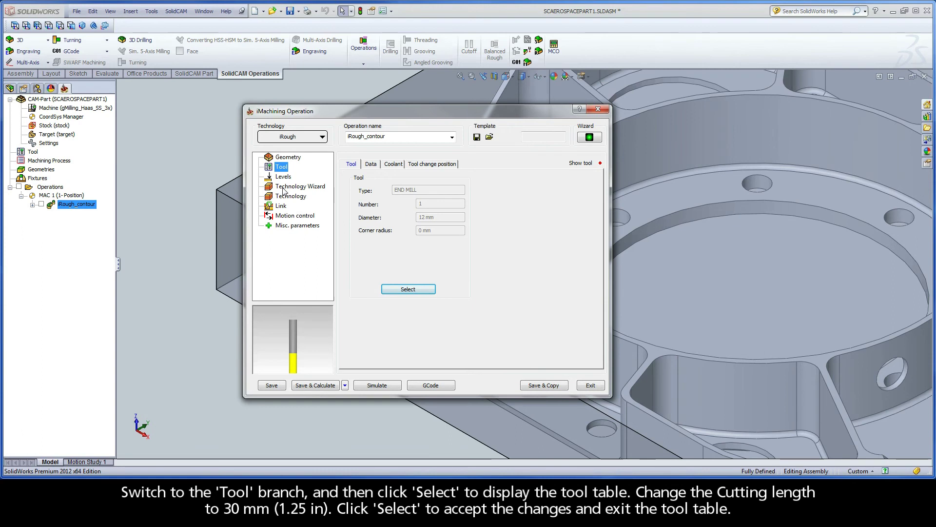
left_click(305, 188)
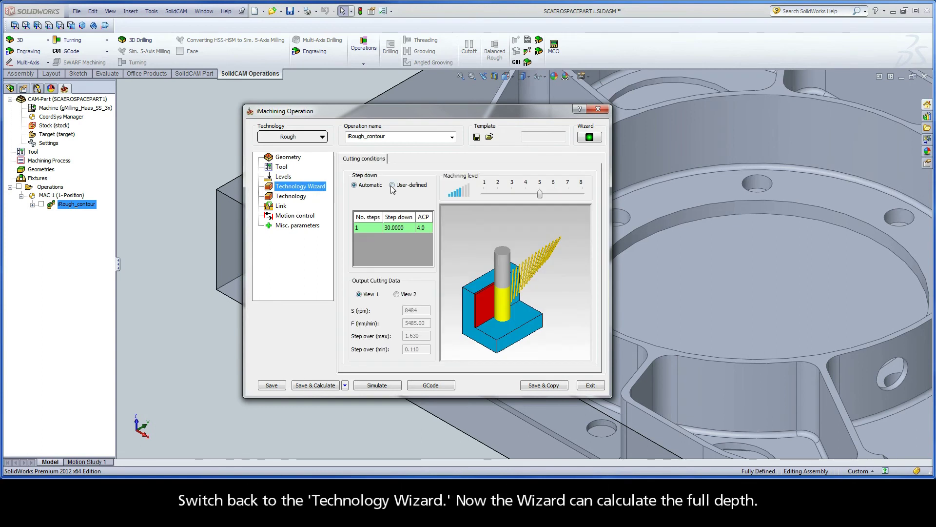
double_click(412, 197)
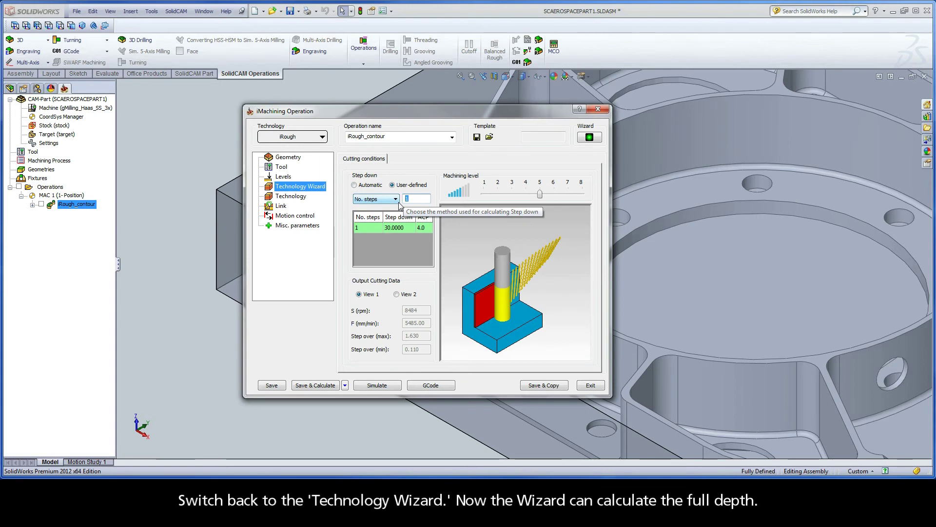
- Restore the end mill's cutting length to 24 mm, and return to the Technology Wizard
left_click(282, 167)
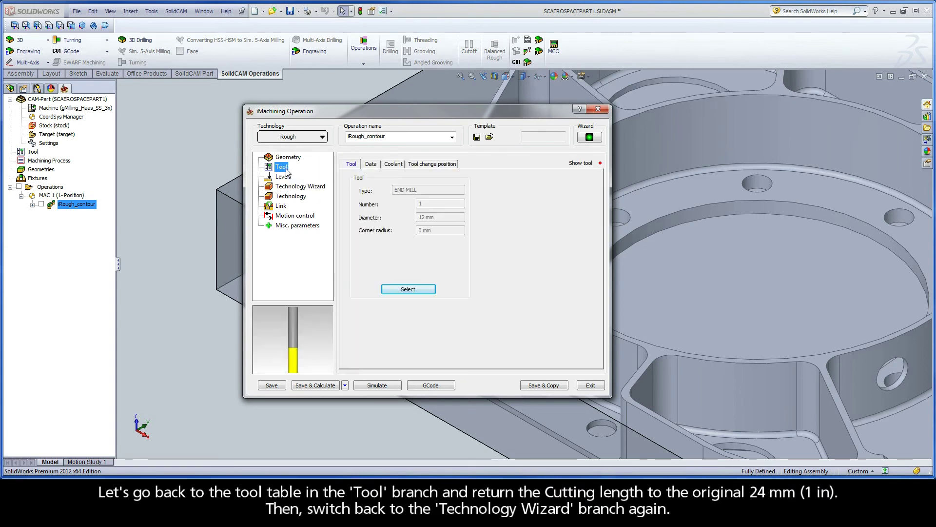
left_click(408, 289)
double_click(406, 338)
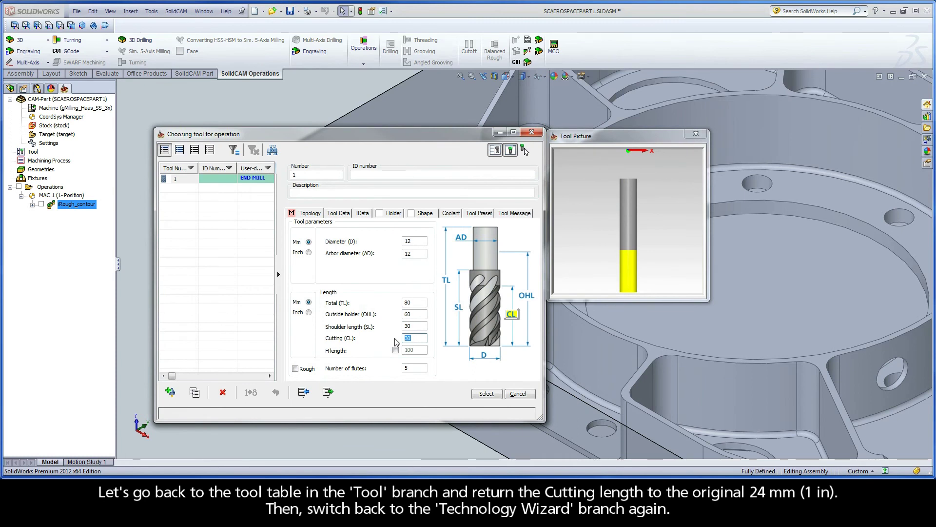
type("24")
left_click(486, 394)
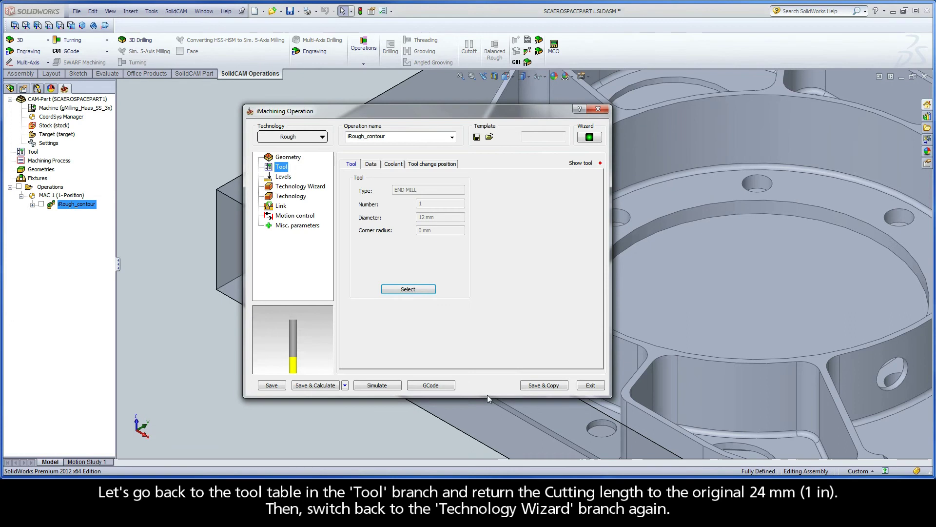
left_click(315, 191)
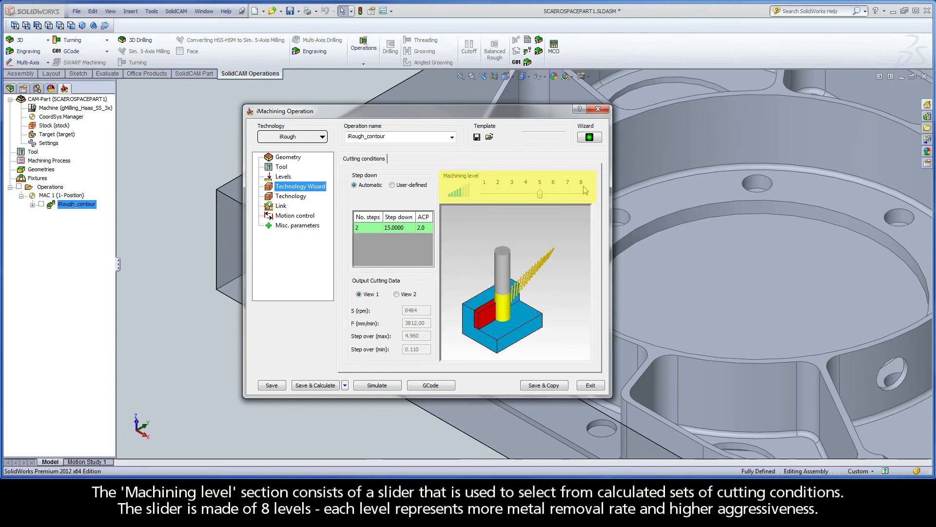
- Try the machining level slider, leaving it at level 5, and compare View 1 and View 2 of the Output Cutting Data
mouse_move(540, 194)
left_mouse_down()
mouse_move(498, 195)
mouse_move(581, 196)
mouse_move(540, 195)
left_mouse_up()
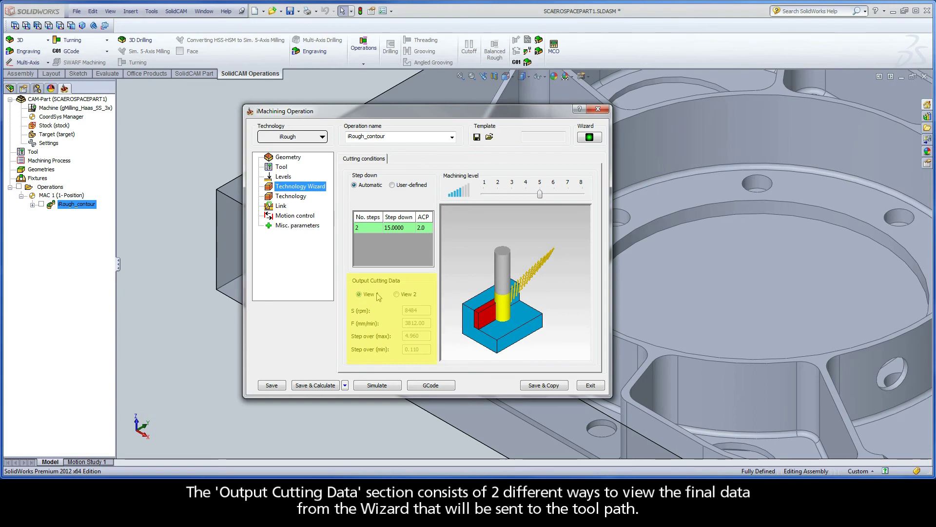
left_click(397, 295)
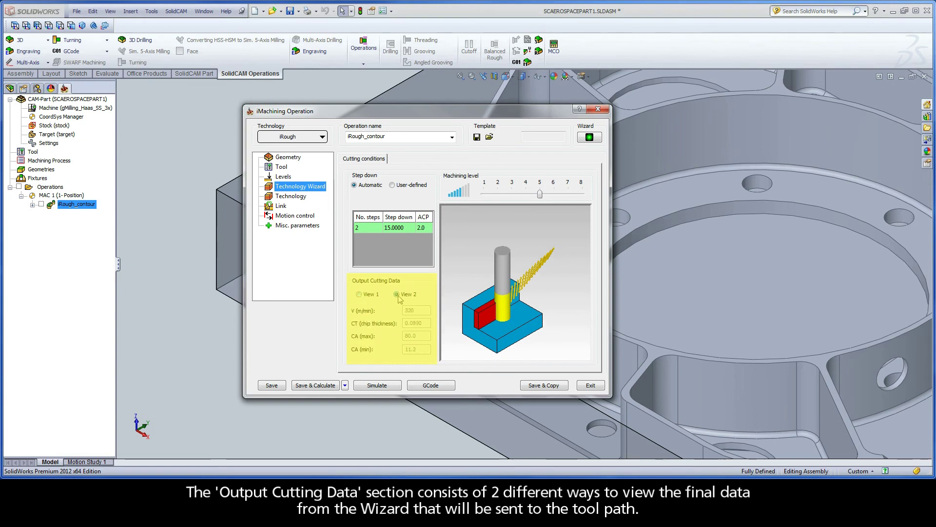
left_click(370, 295)
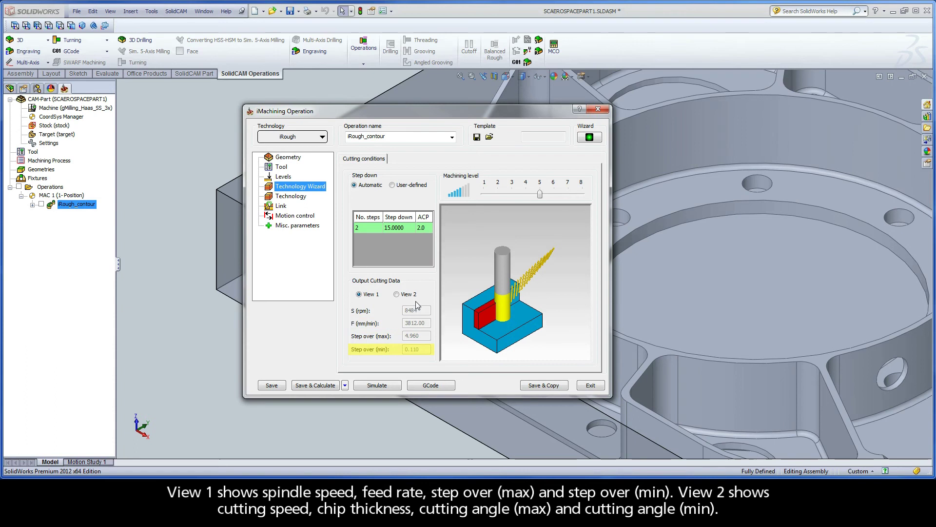
left_click(408, 294)
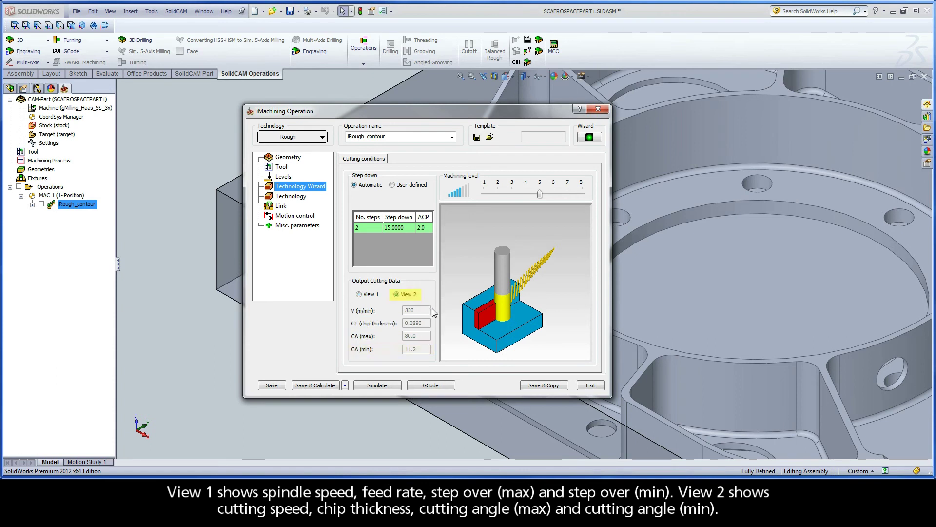
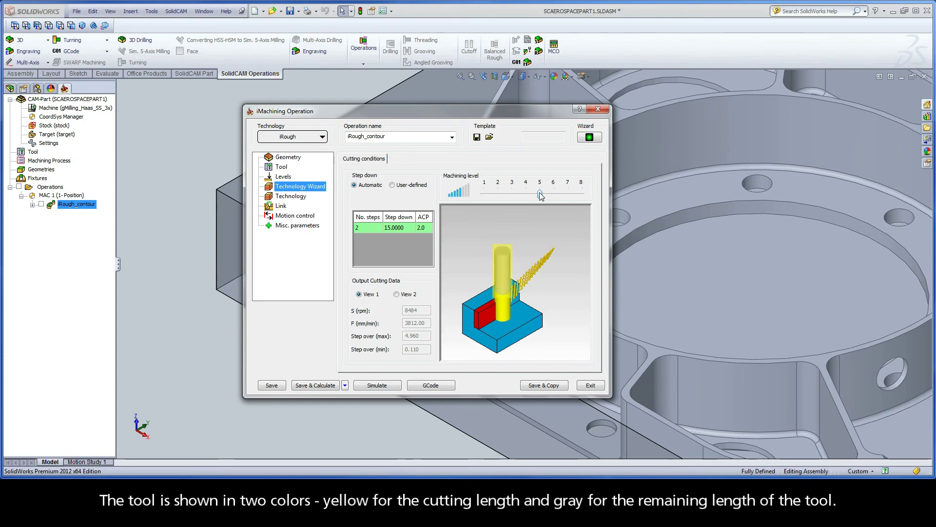
- Compare the 3D preview for User-defined and Automatic step down and for different machining levels, ending on Automatic at level 5
left_click(408, 186)
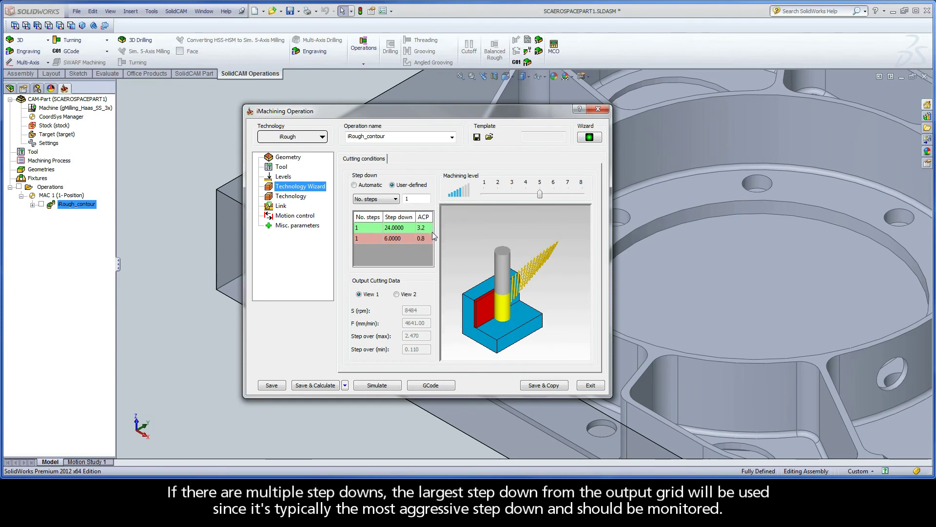
left_click(369, 188)
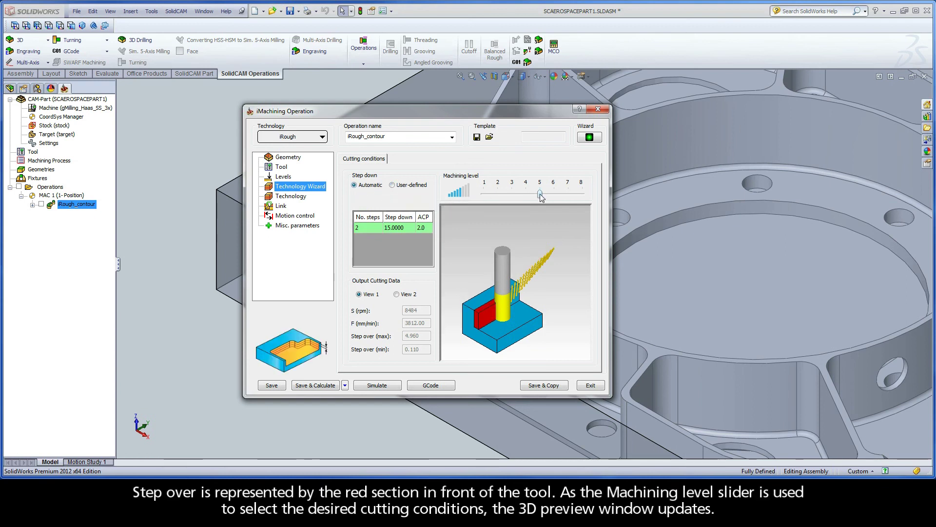
left_click_drag(541, 196, 483, 194)
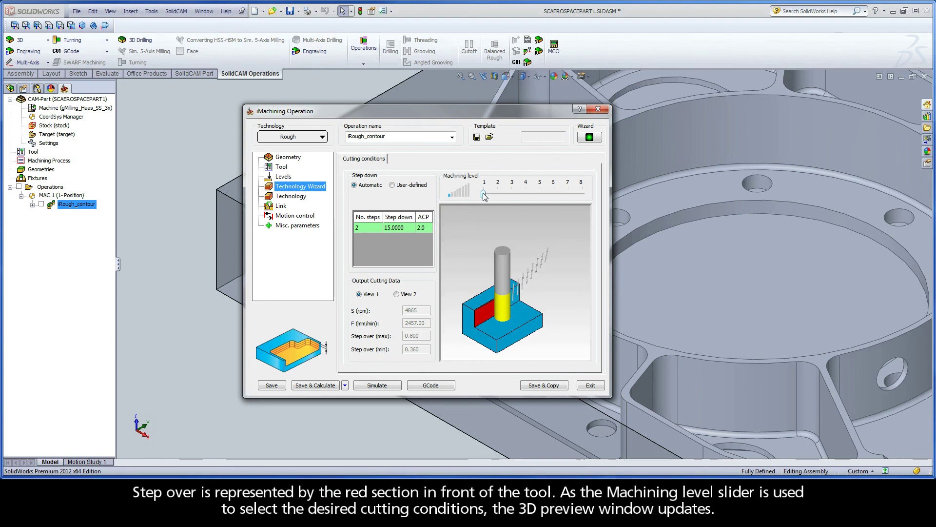
left_click_drag(484, 194, 540, 194)
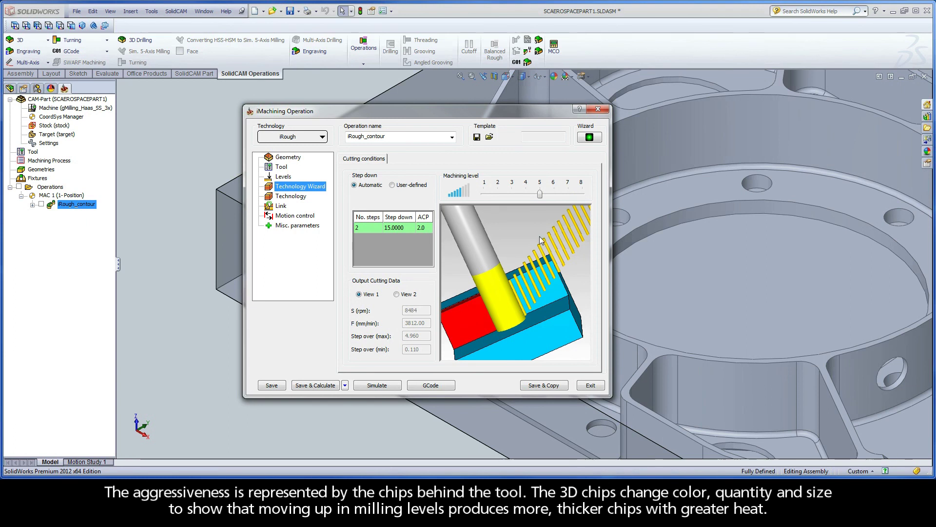
mouse_move(540, 195)
left_mouse_down()
mouse_move(496, 195)
mouse_move(583, 195)
mouse_move(541, 195)
left_mouse_up()
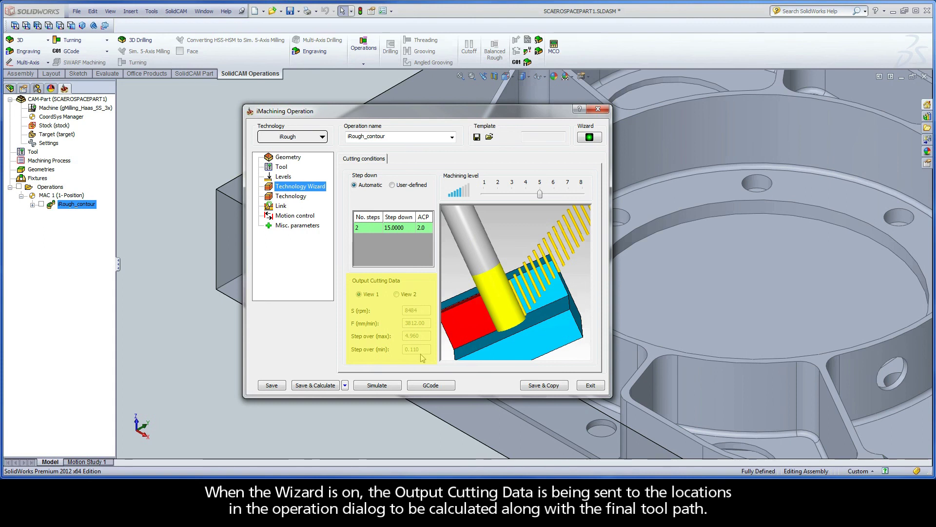
- Examine the locked feed and spin data of the tool and the locked step down and cutting angles under Technology
left_click(283, 168)
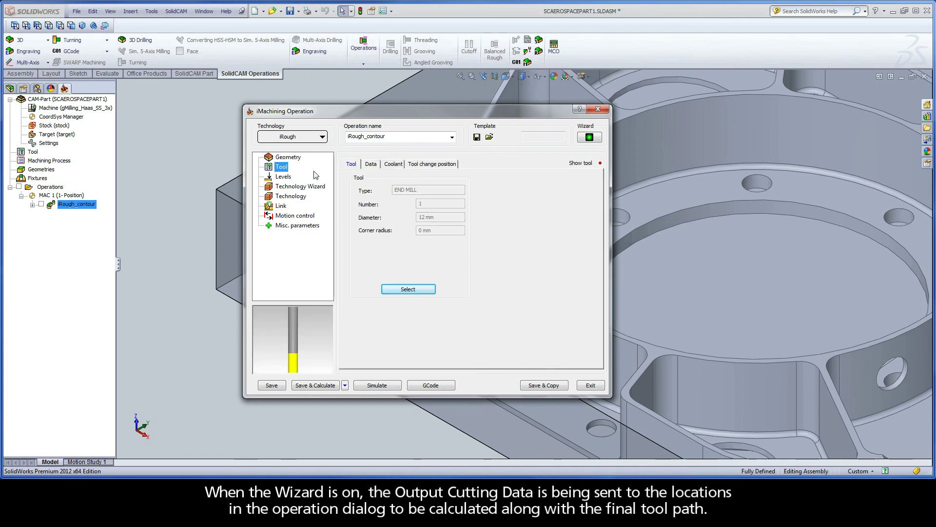
left_click(371, 164)
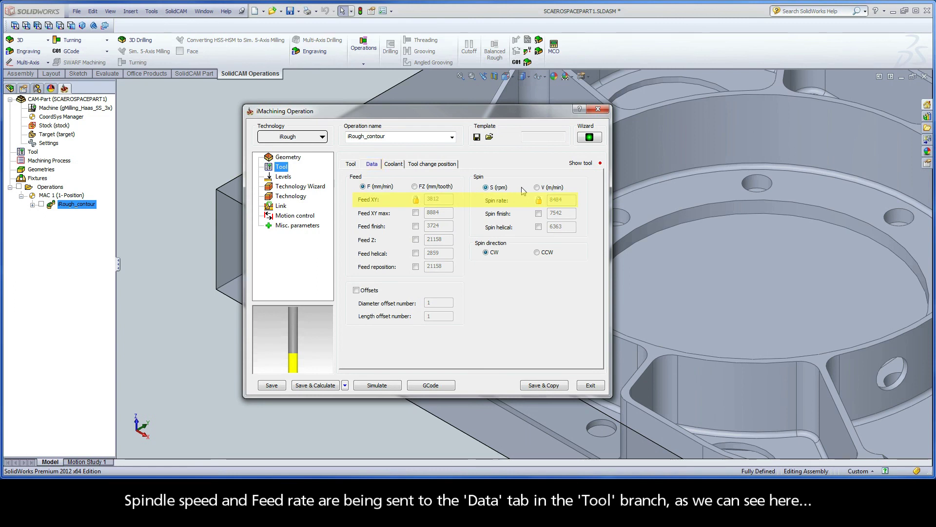
left_click(292, 196)
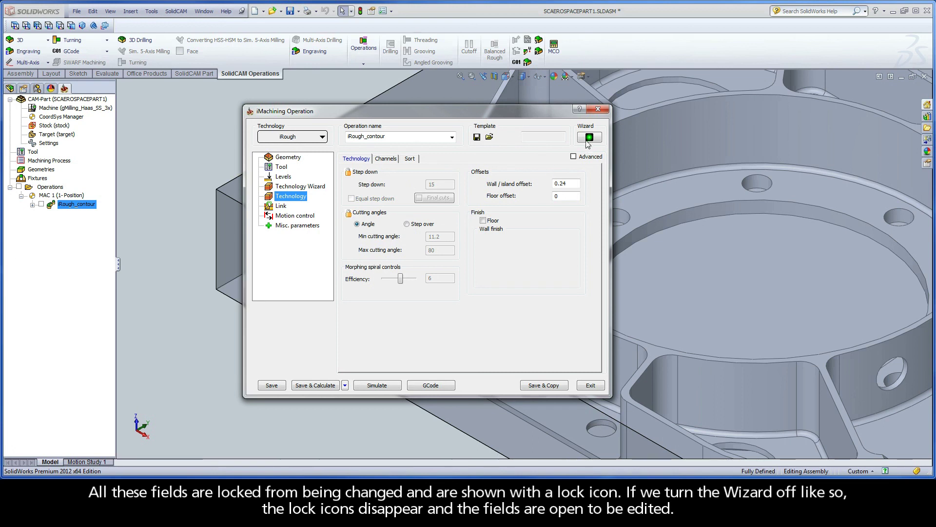
- Turn the Wizard off to unlock the Technology fields, and set the machining level to 3 in the Technology Wizard
left_click(589, 138)
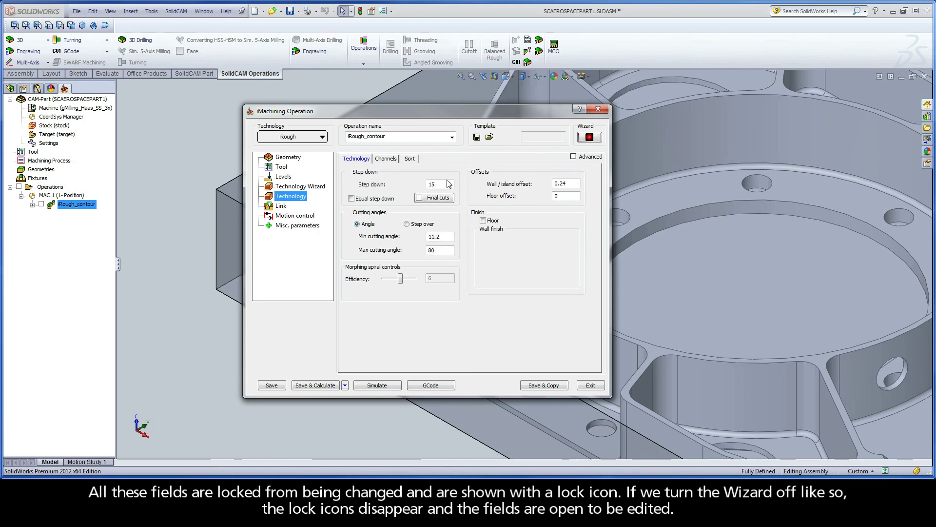
double_click(435, 249)
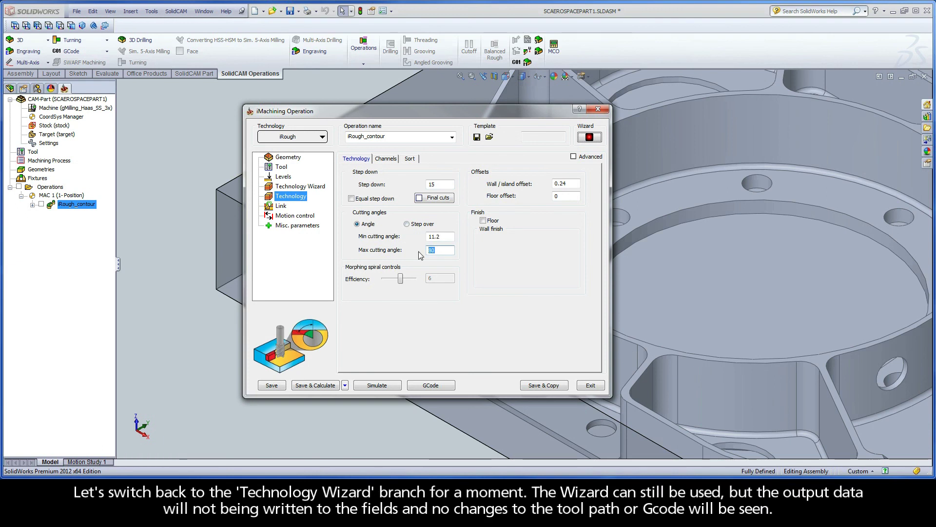
left_click(306, 188)
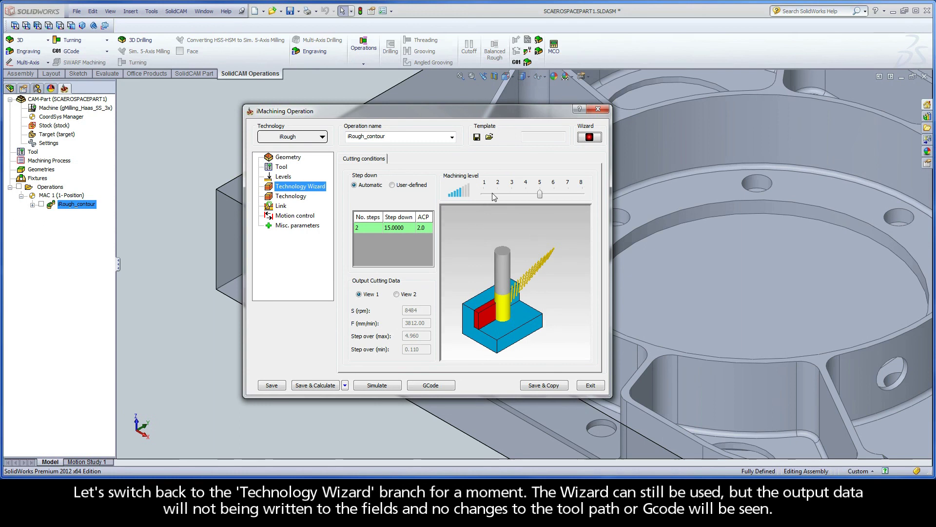
mouse_move(540, 195)
left_mouse_down()
mouse_move(484, 196)
mouse_move(541, 196)
left_mouse_up()
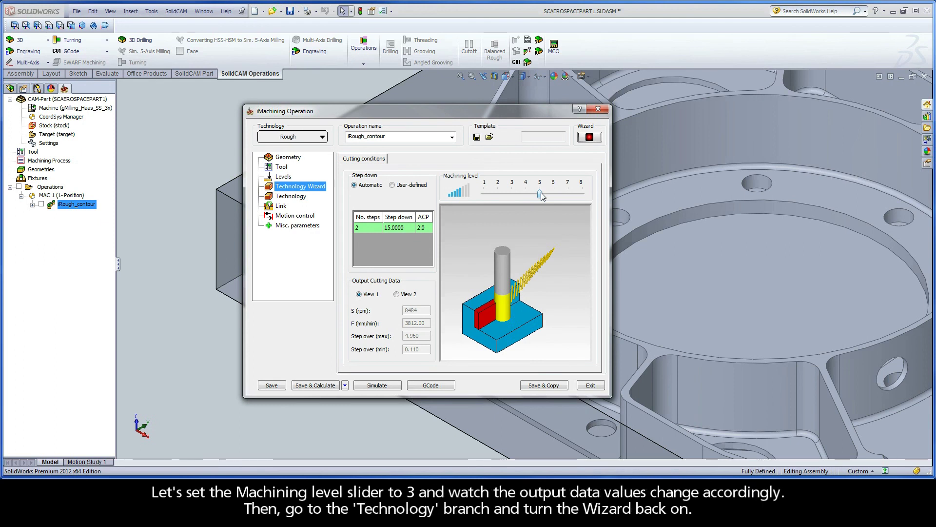
left_click_drag(540, 193, 511, 194)
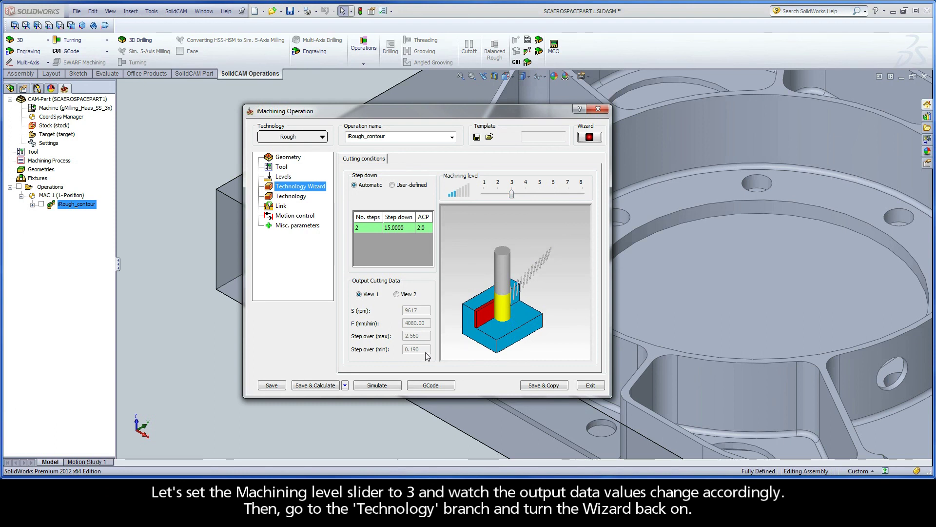
- Turn the Wizard back on to sync the Technology values with the output data, and return to the Technology Wizard
left_click(295, 196)
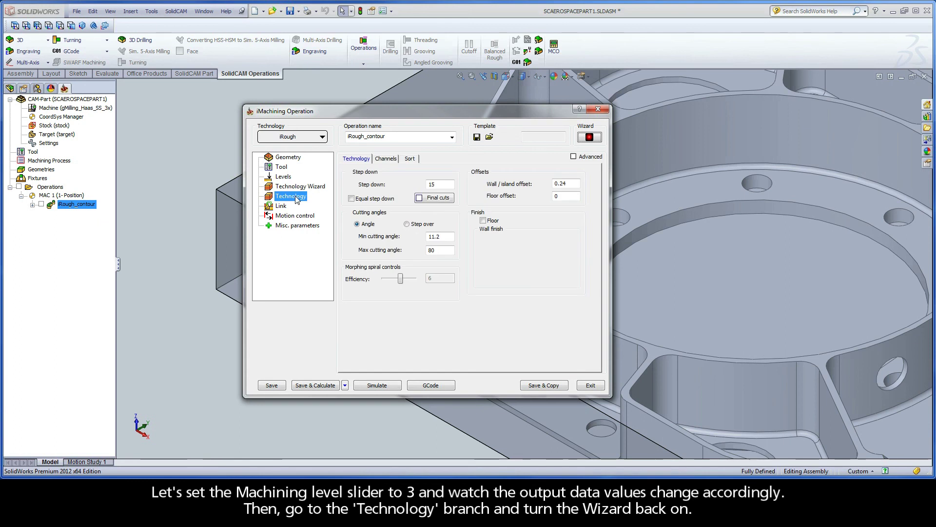
left_click(589, 138)
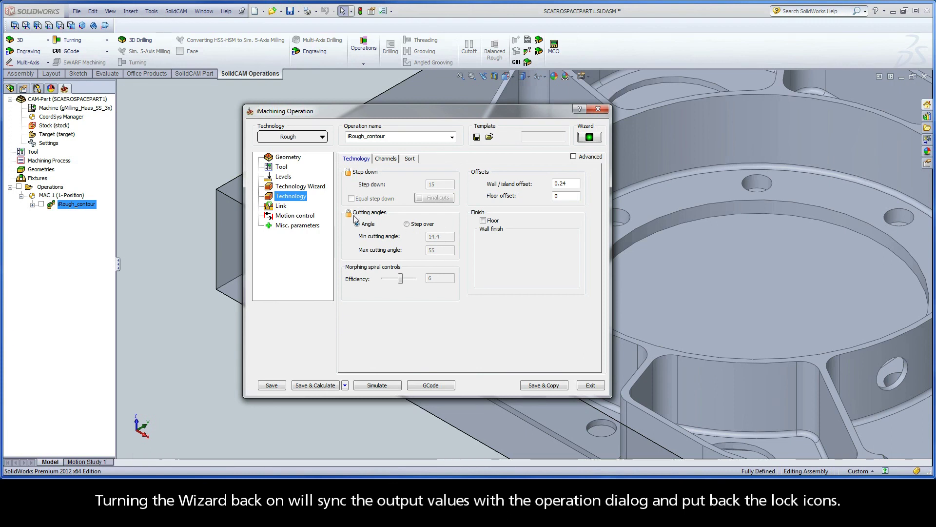
left_click(315, 186)
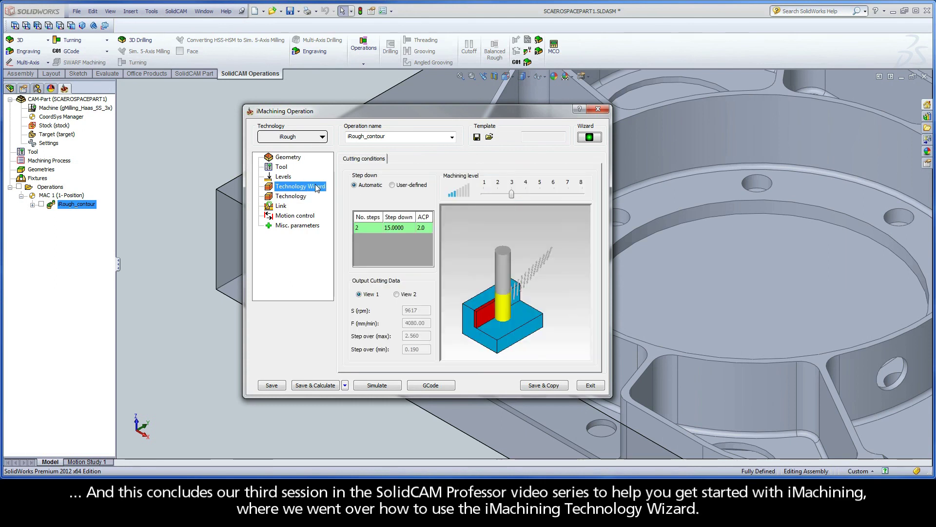